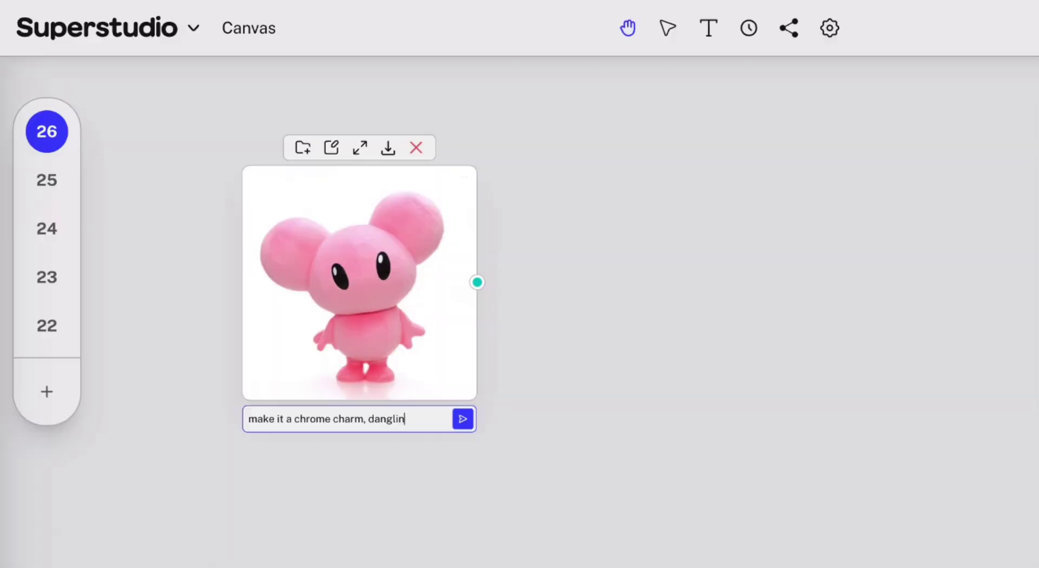
Restyle the pink character image with the prompt "make it a chrome charm, dangling from a chain"
{"action": "type", "text": "ng from a chain"}
{"action": "key", "text": "Return"}
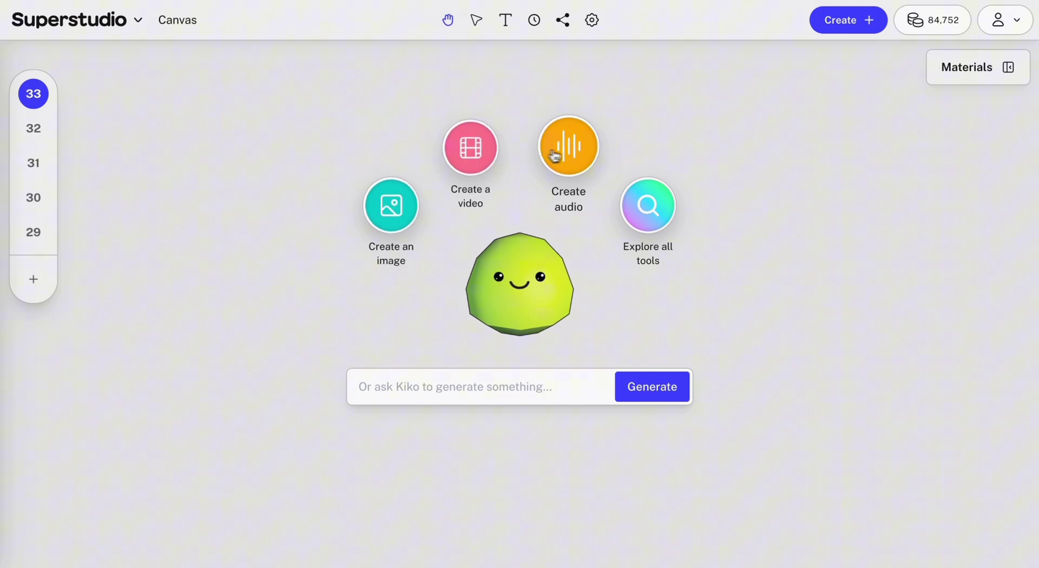
Have Kiko generate three surprise flows on the empty canvas, and close the chat once they are created
{"action": "left_click", "coordinate": [670, 231]}
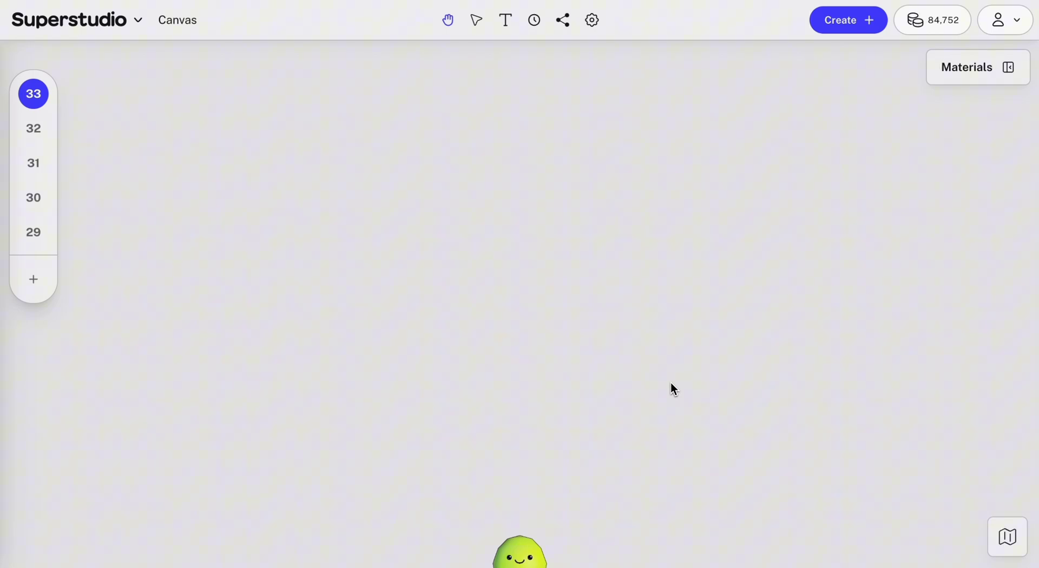
{"action": "mouse_move", "coordinate": [534, 562]}
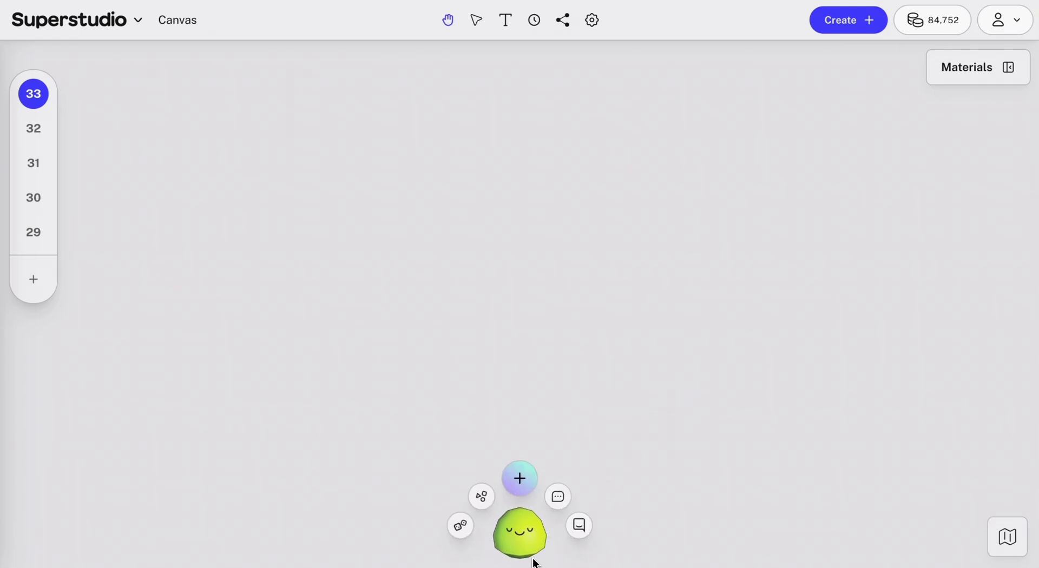
{"action": "left_click", "coordinate": [462, 526]}
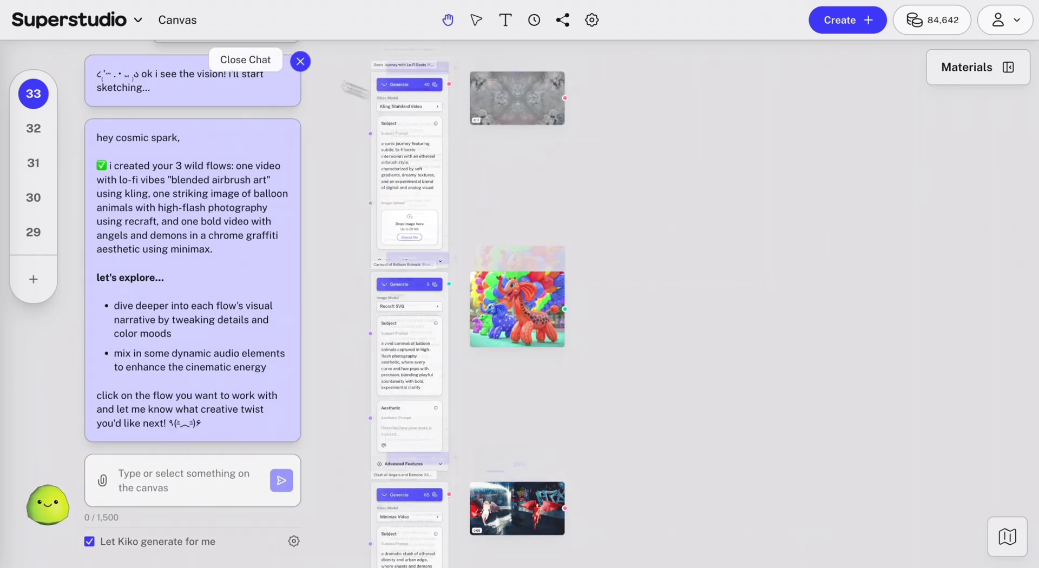
{"action": "left_click", "coordinate": [299, 60]}
View the airbrush video, the balloon animals image and the angels and demons video one by one at full size
{"action": "left_click", "coordinate": [515, 94]}
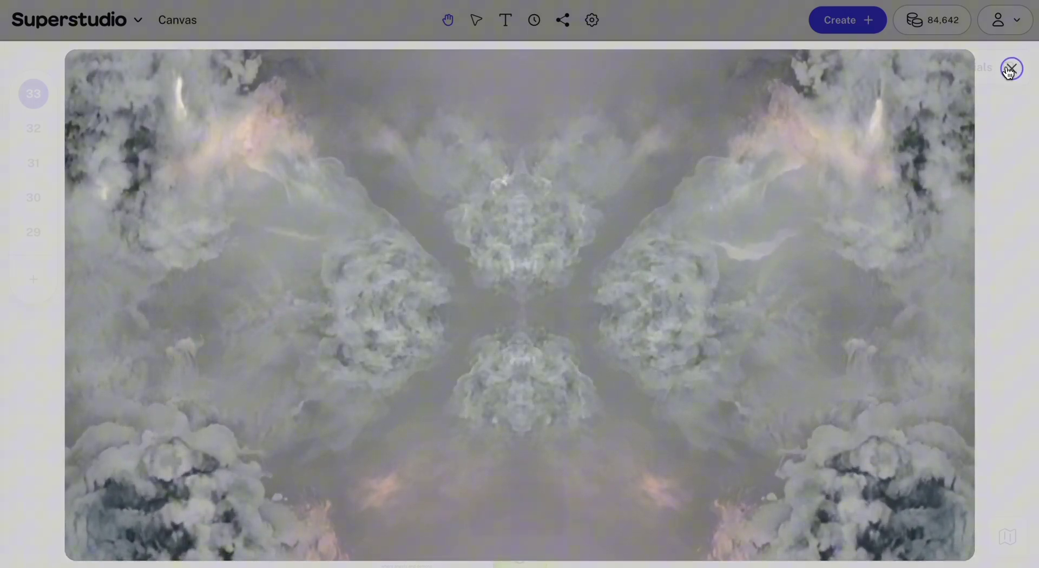
{"action": "left_click", "coordinate": [1011, 69]}
{"action": "left_click", "coordinate": [492, 323]}
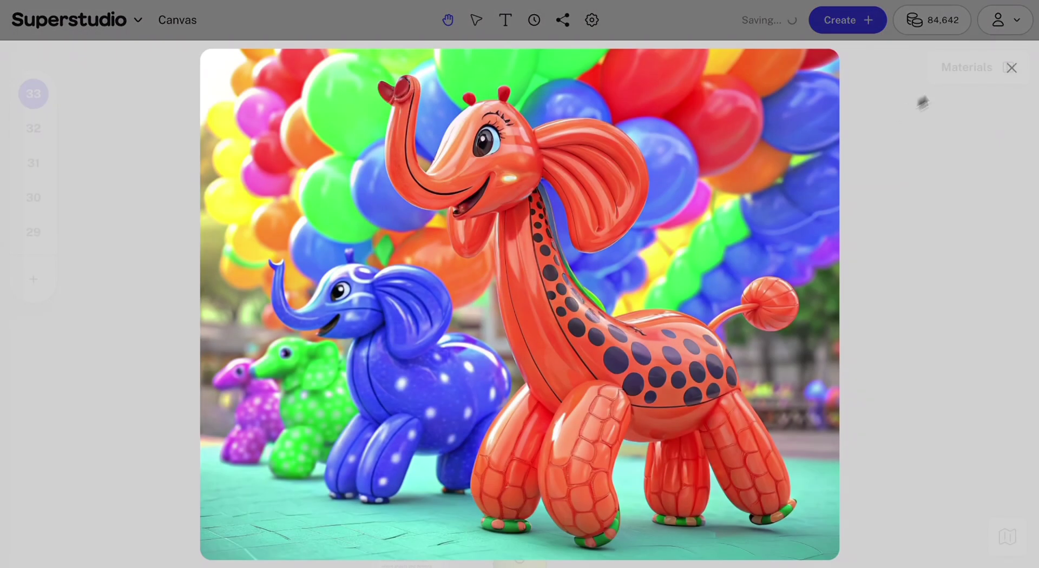
{"action": "left_click", "coordinate": [1010, 67]}
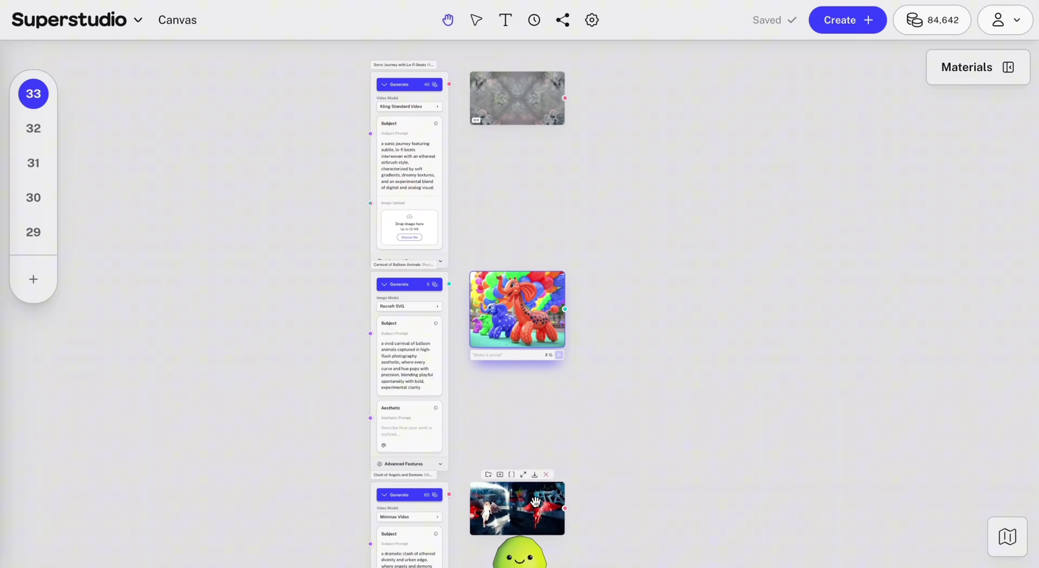
{"action": "left_click", "coordinate": [536, 501]}
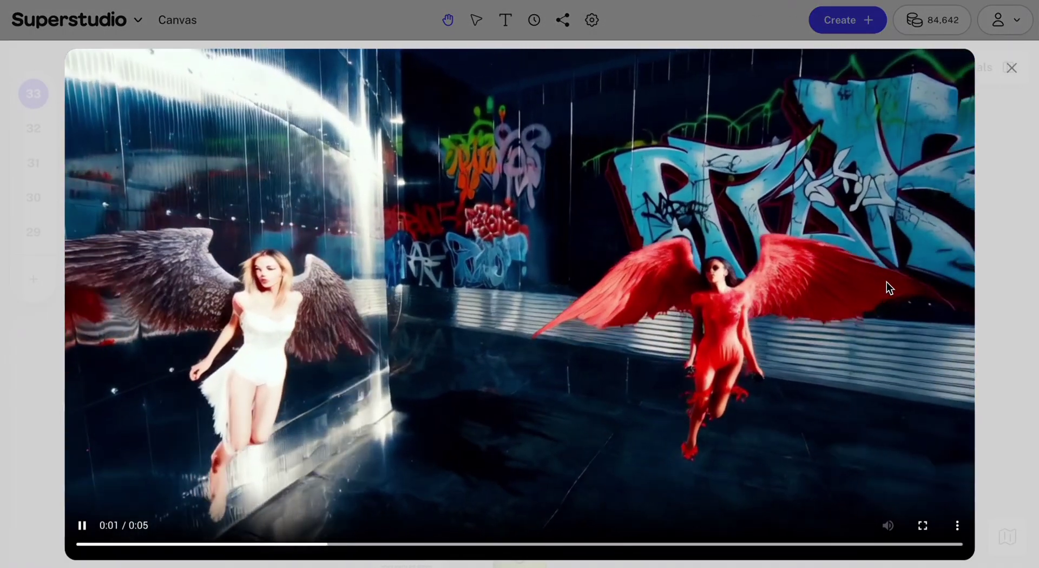
{"action": "key", "text": "Escape"}
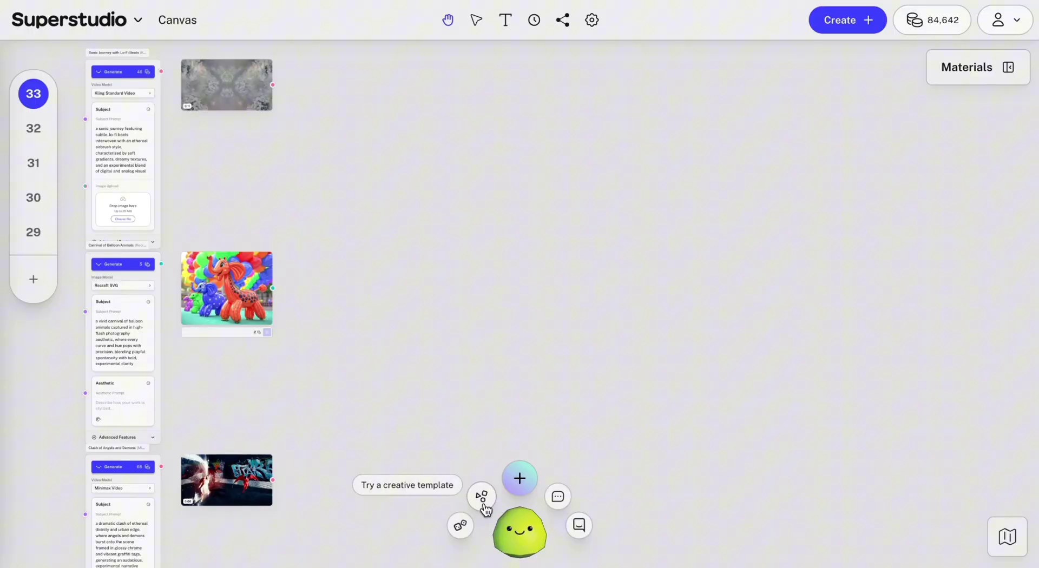
Browse the creative templates from Selfie Blender to Album Art Workshop, and close the collection without choosing one
{"action": "left_click", "coordinate": [482, 497]}
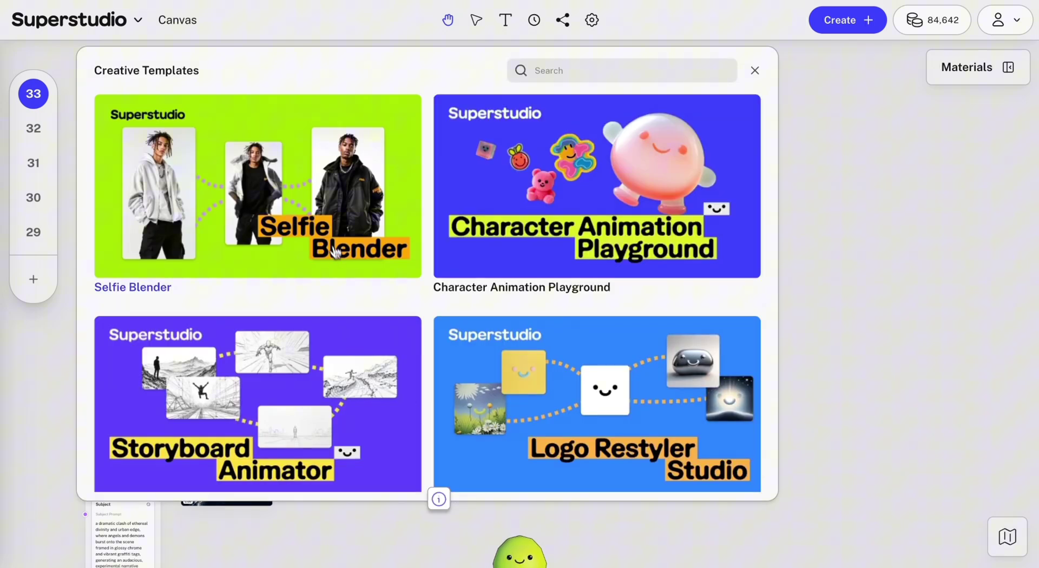
{"action": "scroll", "coordinate": [331, 238], "scroll_direction": "down", "scroll_amount": 1}
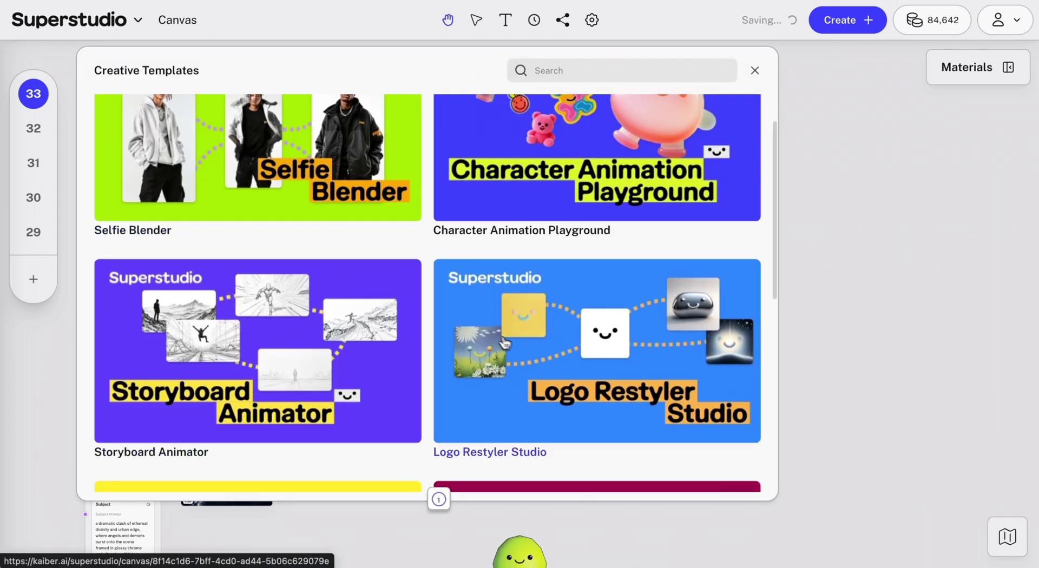
{"action": "scroll", "coordinate": [514, 346], "scroll_direction": "down", "scroll_amount": 2}
{"action": "scroll", "coordinate": [517, 347], "scroll_direction": "down", "scroll_amount": 2}
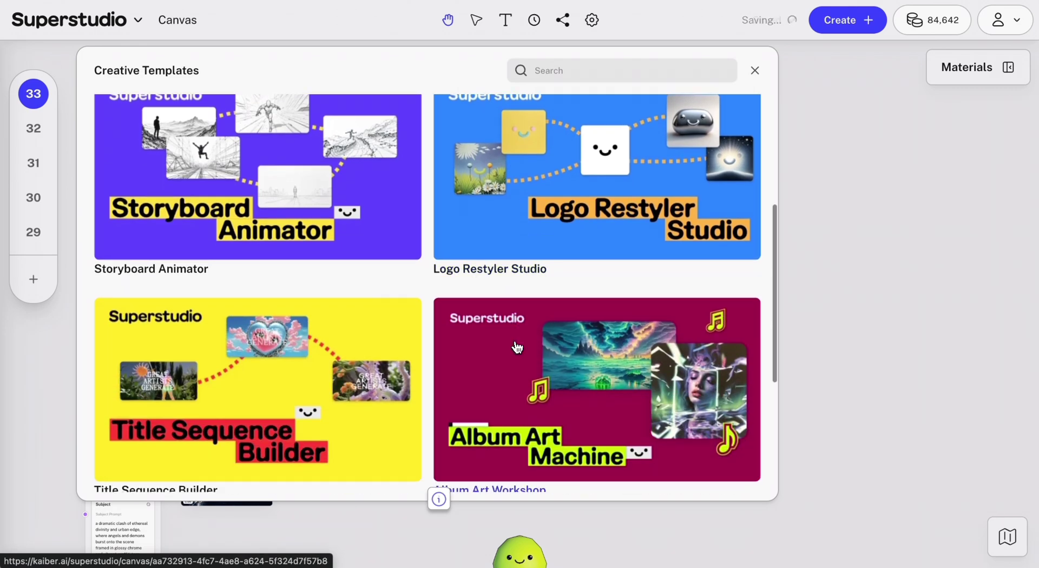
{"action": "left_click", "coordinate": [755, 70]}
Look over Kiko's image, video, audio and tool creation options and the assistant's chat
{"action": "left_click", "coordinate": [518, 479]}
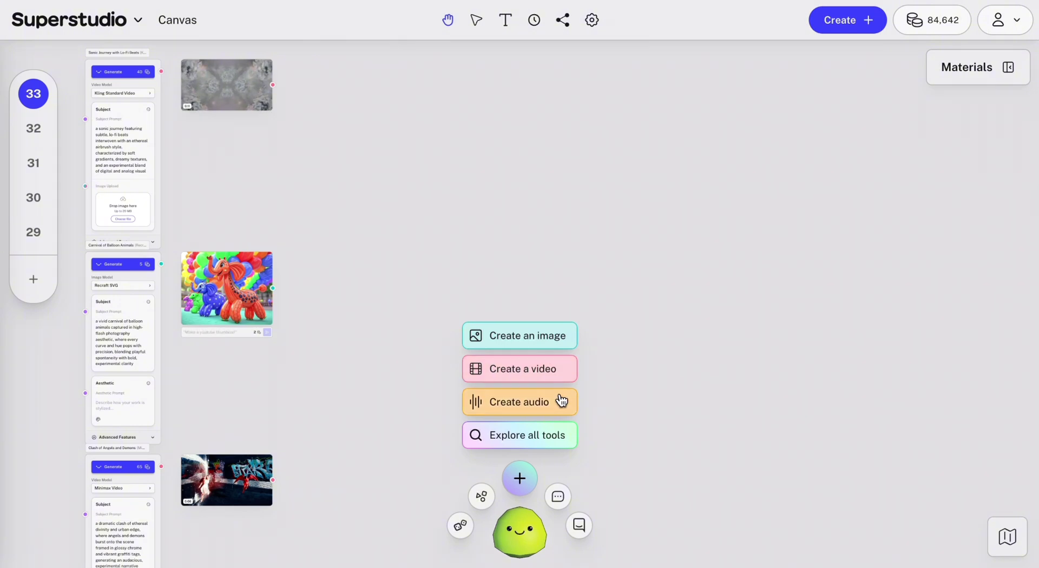
{"action": "left_click", "coordinate": [558, 497]}
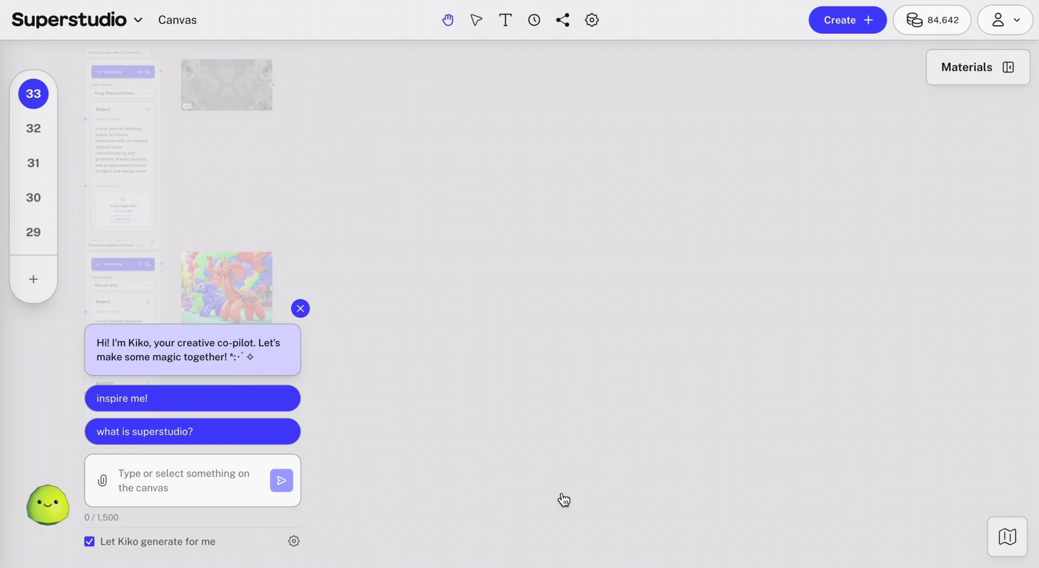
{"action": "left_click", "coordinate": [563, 500]}
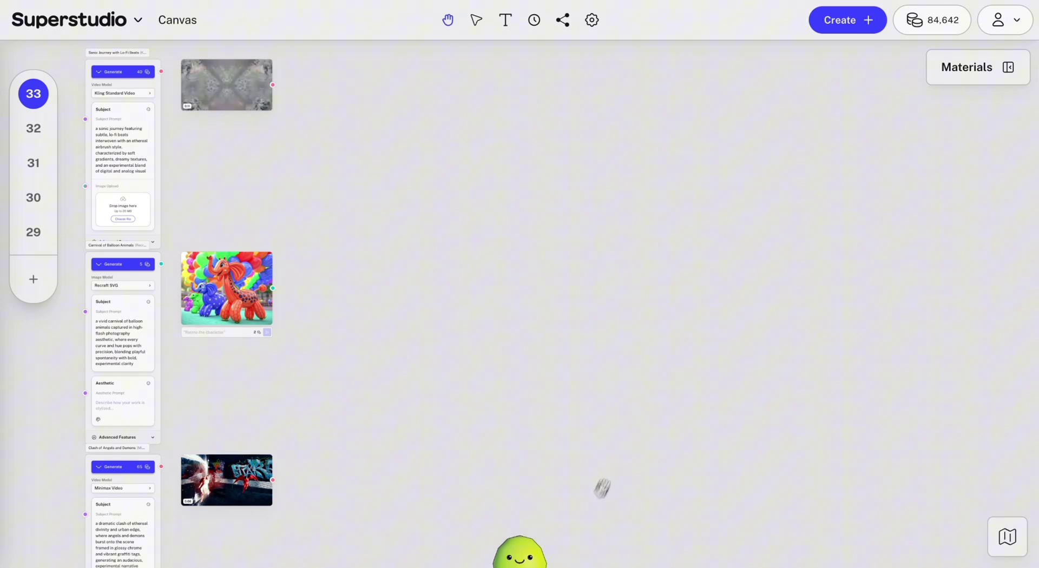
{"action": "left_click", "coordinate": [594, 220]}
{"action": "left_click", "coordinate": [599, 287]}
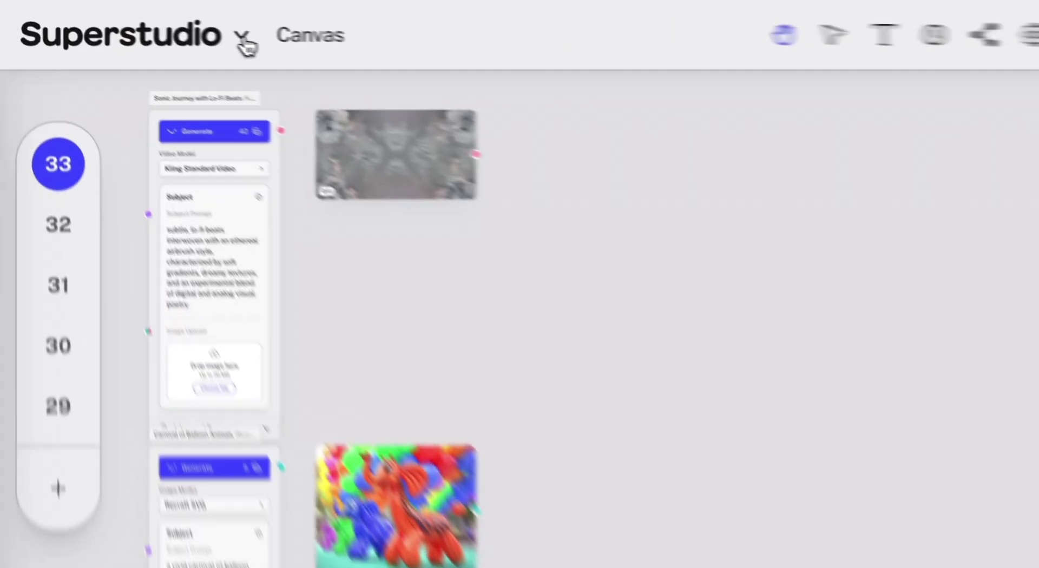
View the creative templates and the keyboard shortcuts reference, closing each one again
{"action": "left_click", "coordinate": [138, 21]}
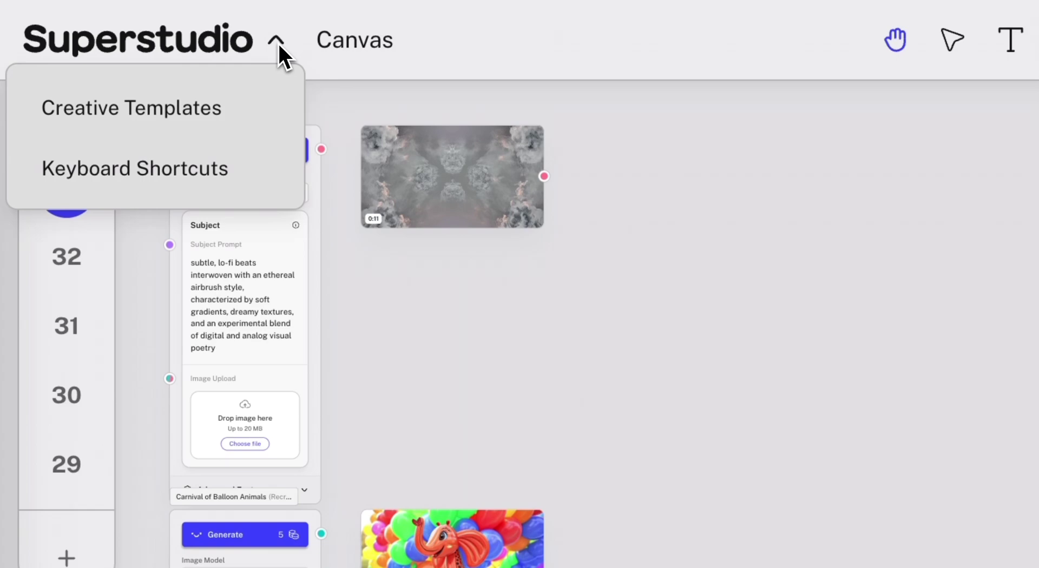
{"action": "left_click", "coordinate": [225, 112]}
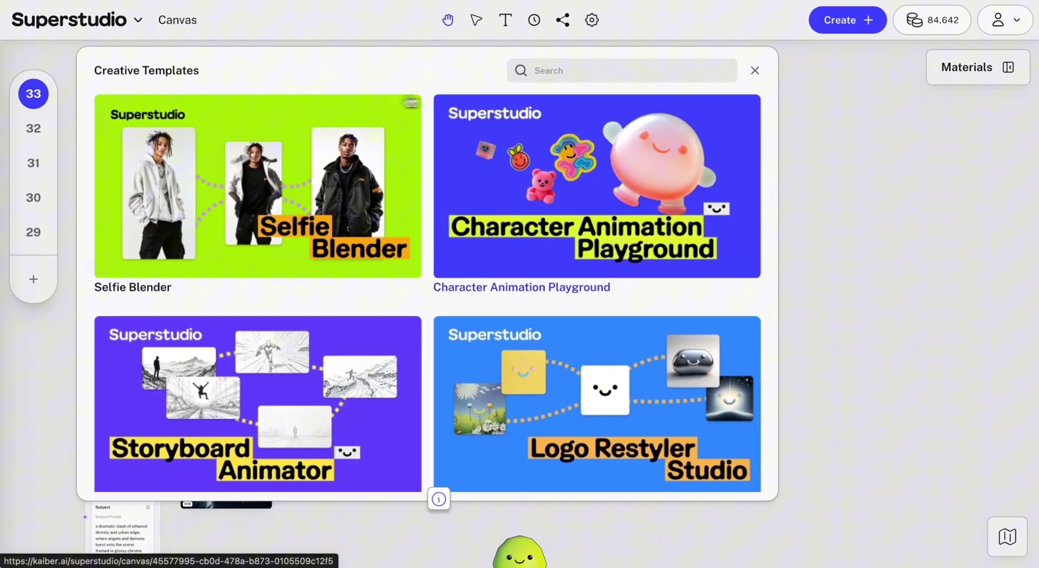
{"action": "left_click", "coordinate": [755, 71]}
{"action": "left_click", "coordinate": [138, 21]}
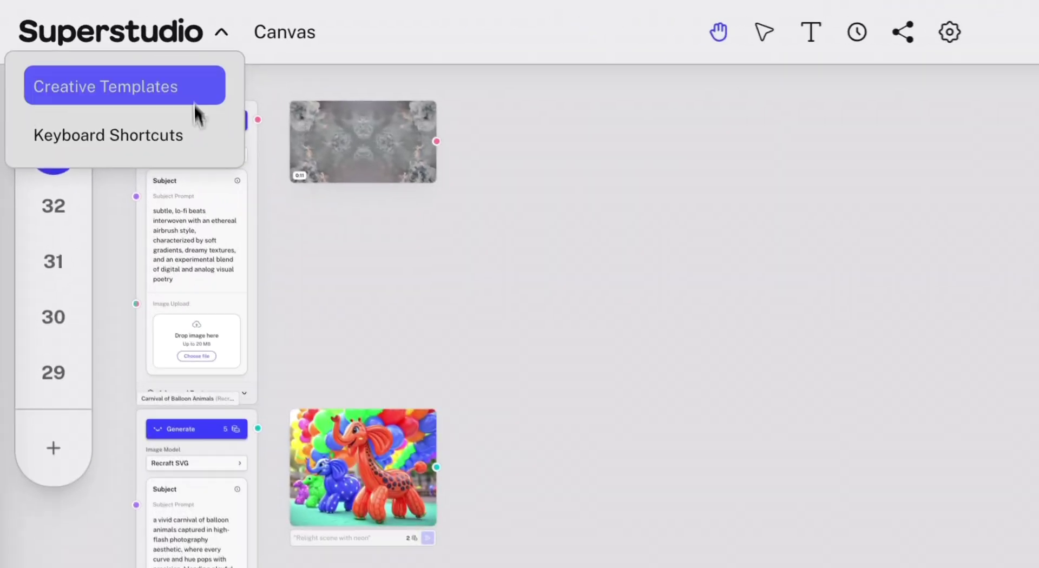
{"action": "left_click", "coordinate": [111, 84]}
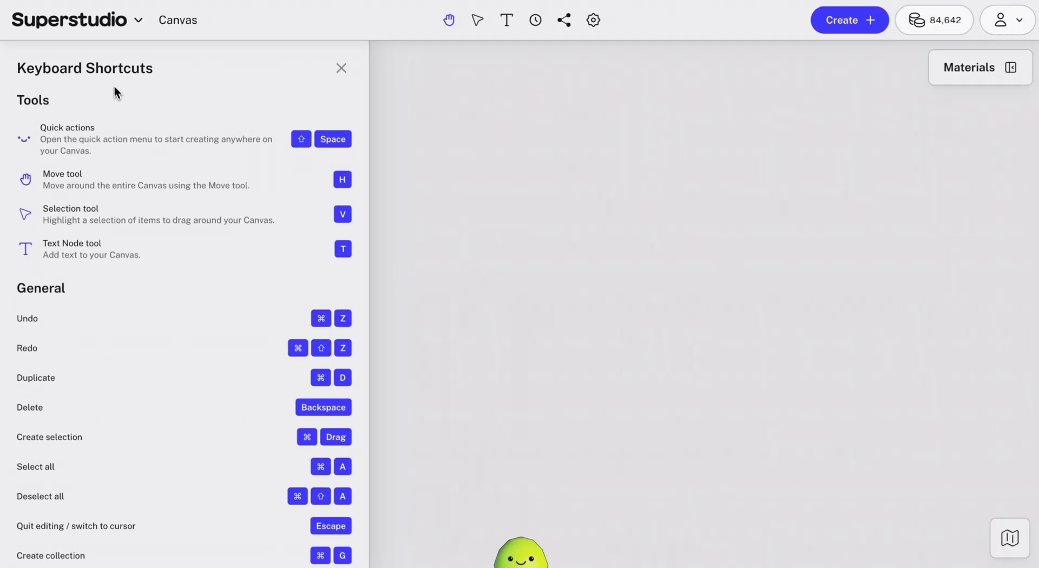
{"action": "key", "text": "Escape"}
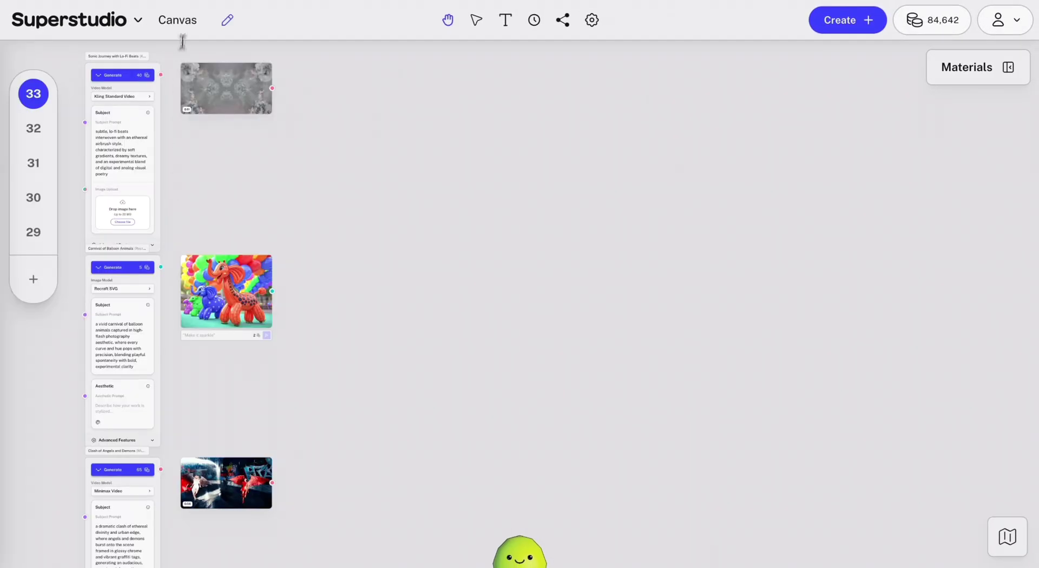
Rename the canvas as "Welcome to Superstudio :)"
{"action": "double_click", "coordinate": [205, 20]}
{"action": "type", "text": "Welcome to Superstudio :)"}
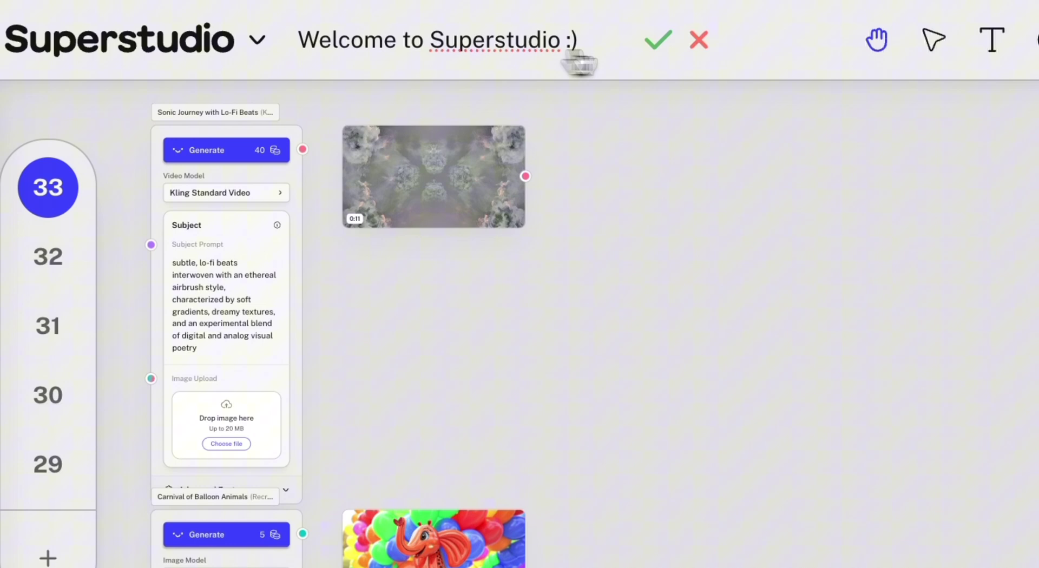
{"action": "key", "text": "Return"}
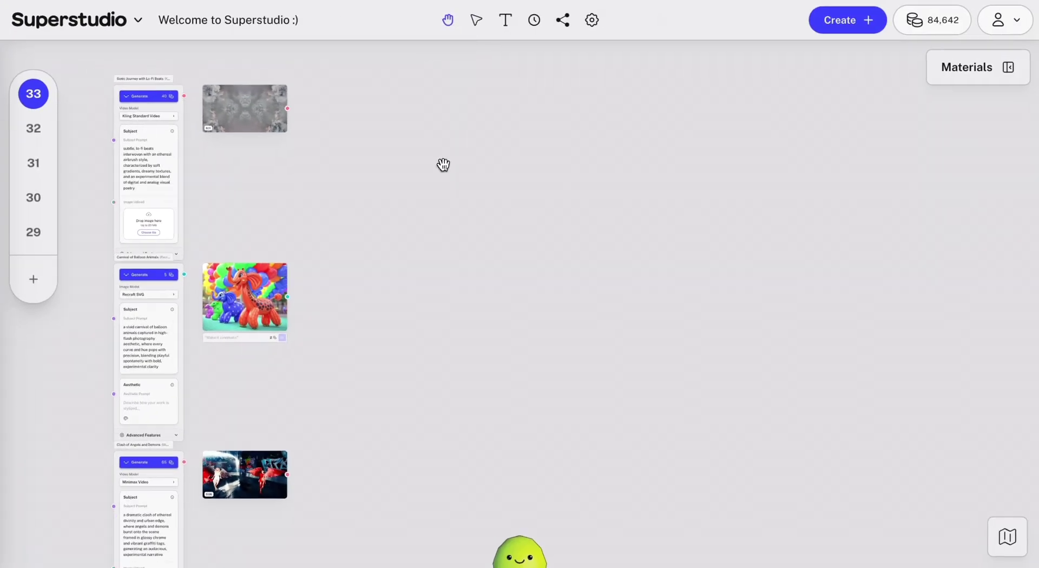
Select the three generated outputs together and move them slightly farther from their flows
{"action": "scroll", "coordinate": [442, 164], "scroll_direction": "down", "scroll_amount": 3}
{"action": "scroll", "coordinate": [443, 164], "scroll_direction": "up", "scroll_amount": 5}
{"action": "scroll", "coordinate": [443, 165], "scroll_direction": "down", "scroll_amount": 2}
{"action": "mouse_move", "coordinate": [442, 164]}
{"action": "left_mouse_down"}
{"action": "mouse_move", "coordinate": [446, 182]}
{"action": "mouse_move", "coordinate": [513, 119]}
{"action": "mouse_move", "coordinate": [458, 172]}
{"action": "left_mouse_up"}
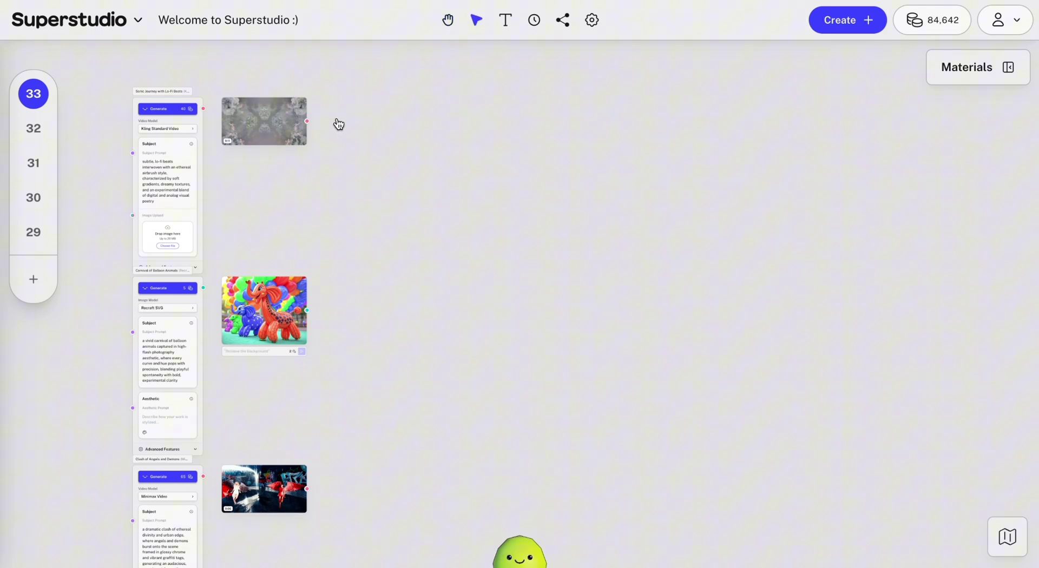
{"action": "left_click_drag", "start_coordinate": [337, 120], "coordinate": [265, 490]}
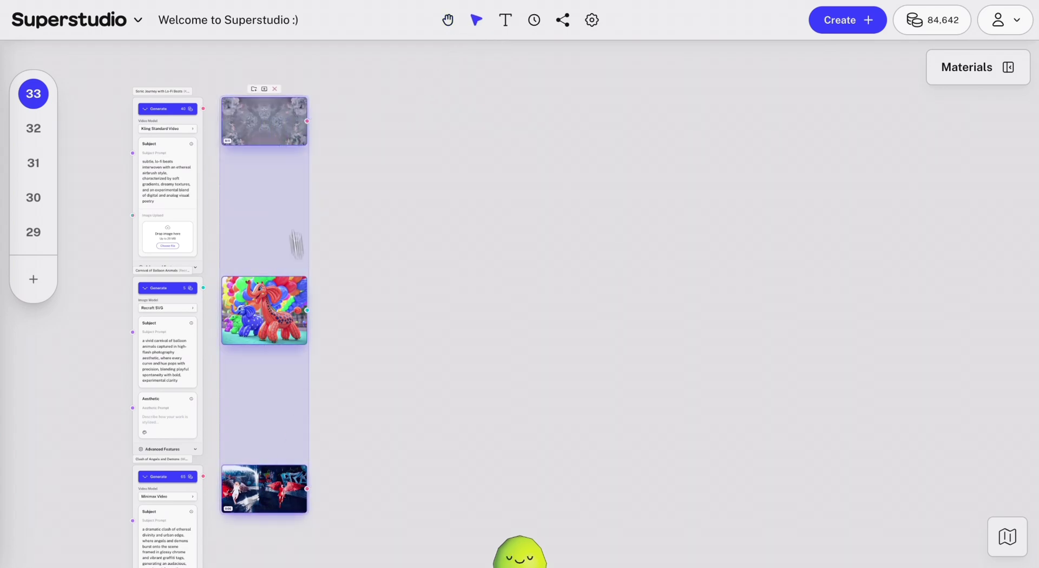
{"action": "left_click_drag", "start_coordinate": [274, 112], "coordinate": [288, 121]}
{"action": "left_click", "coordinate": [197, 123]}
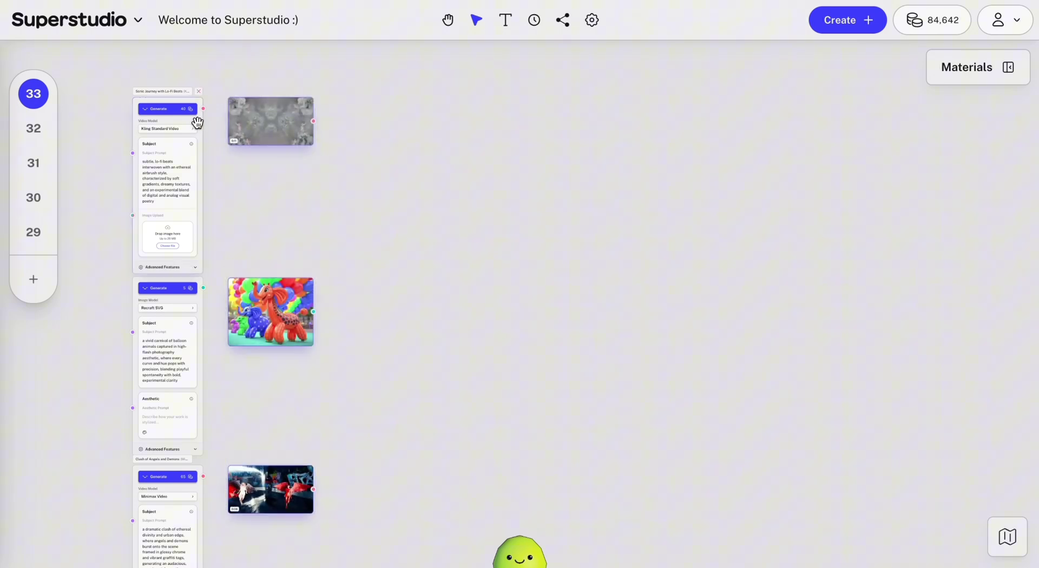
Add a text node reading "your favorite prompt!" on the empty area beside the generated outputs
{"action": "left_click", "coordinate": [507, 22]}
{"action": "left_click", "coordinate": [498, 173]}
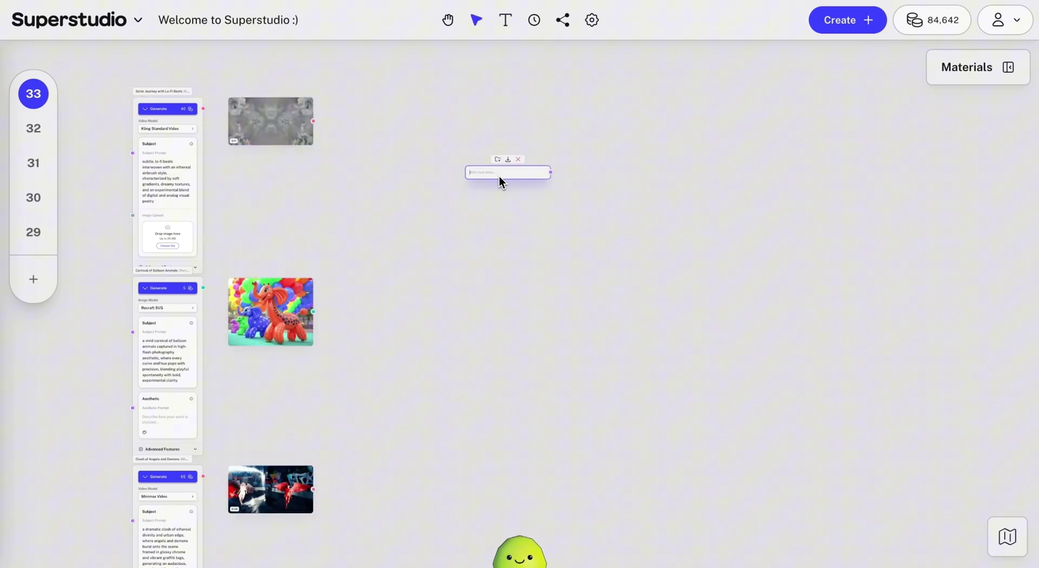
{"action": "scroll", "coordinate": [499, 177], "scroll_direction": "up", "scroll_amount": 10}
{"action": "type", "text": "your favorite prompt!"}
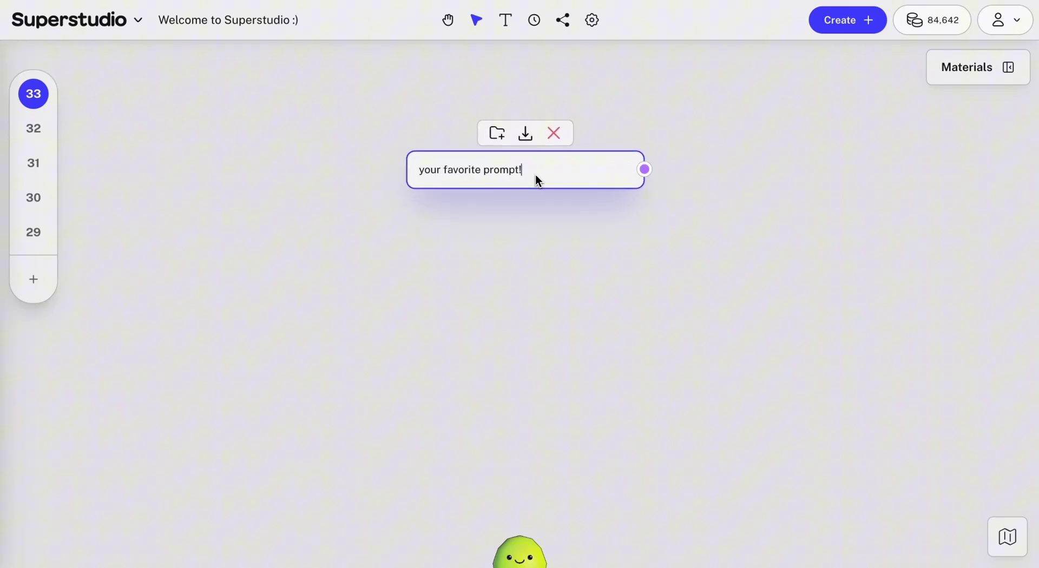
{"action": "scroll", "coordinate": [541, 252], "scroll_direction": "down", "scroll_amount": 15}
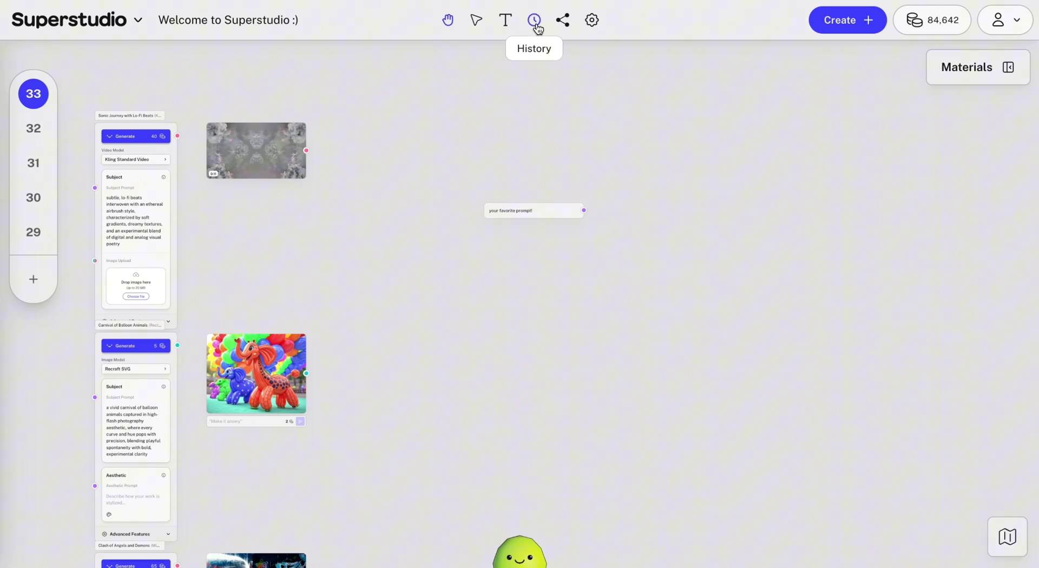
Review the canvas's saved history without restoring a version, and copy the link for sharing the canvas
{"action": "left_click", "coordinate": [537, 26]}
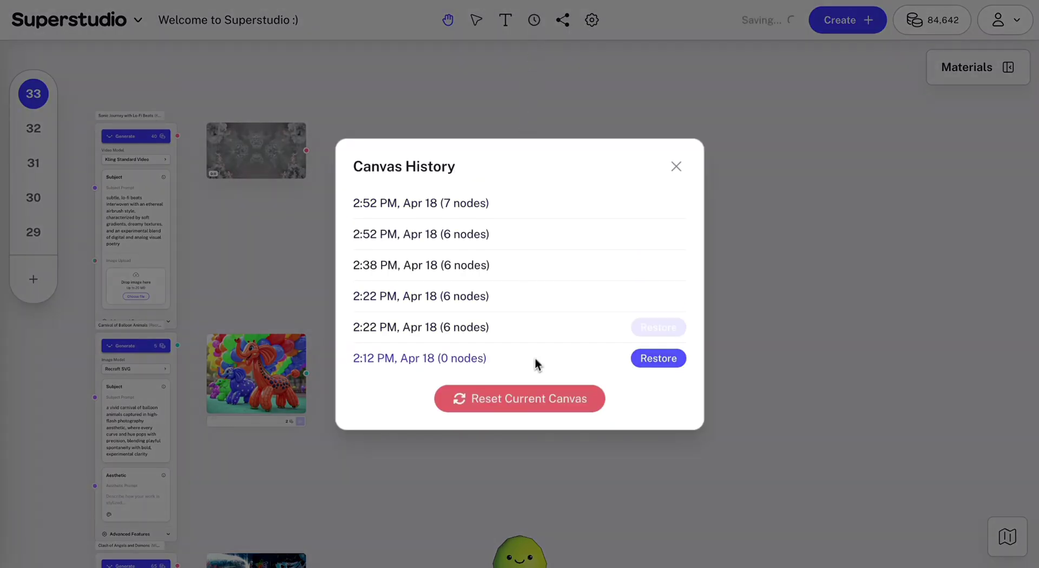
{"action": "left_click", "coordinate": [674, 168]}
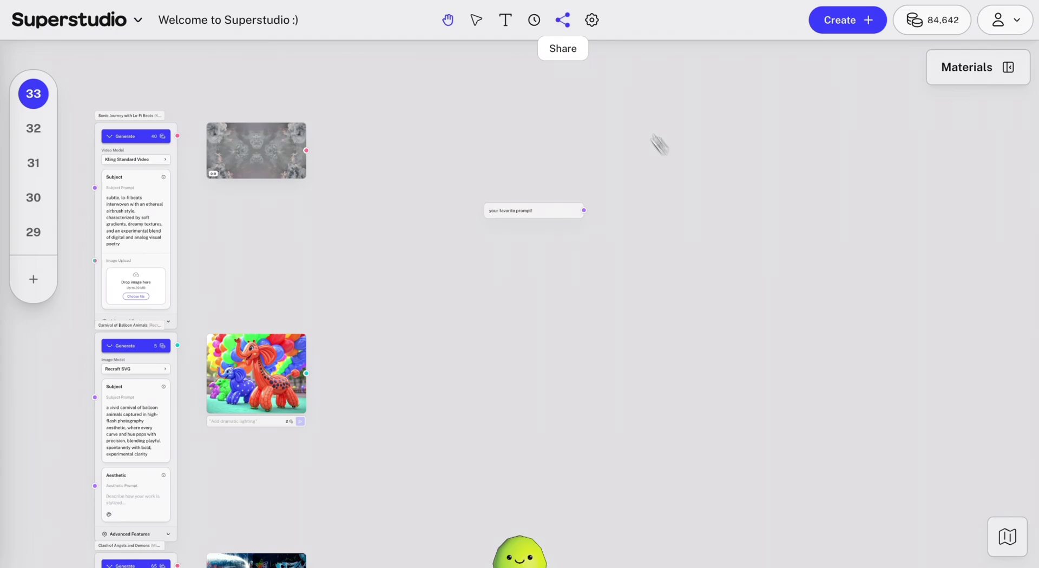
{"action": "left_click", "coordinate": [565, 22]}
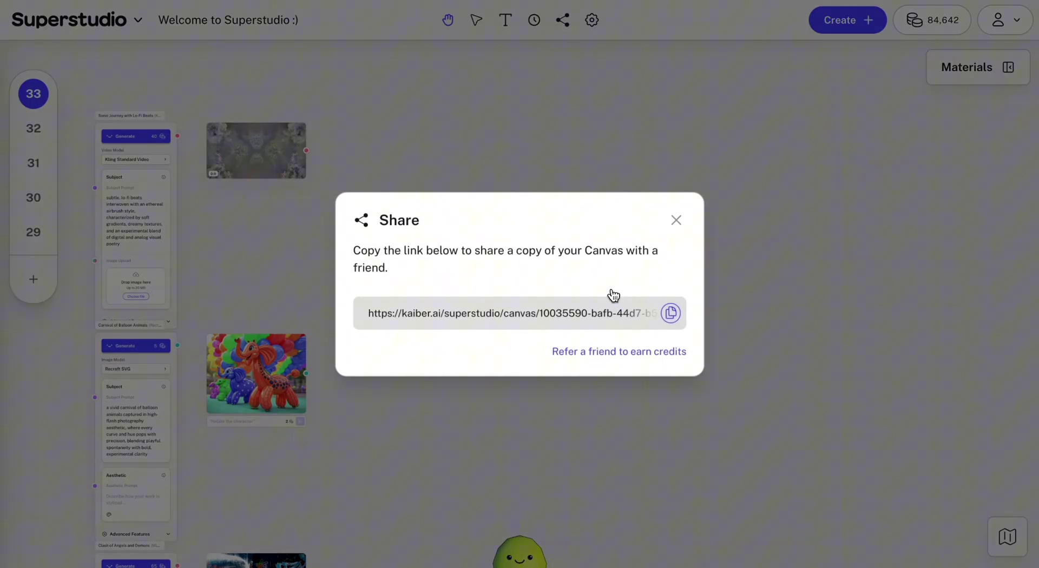
{"action": "left_click", "coordinate": [671, 313]}
{"action": "left_click", "coordinate": [676, 220]}
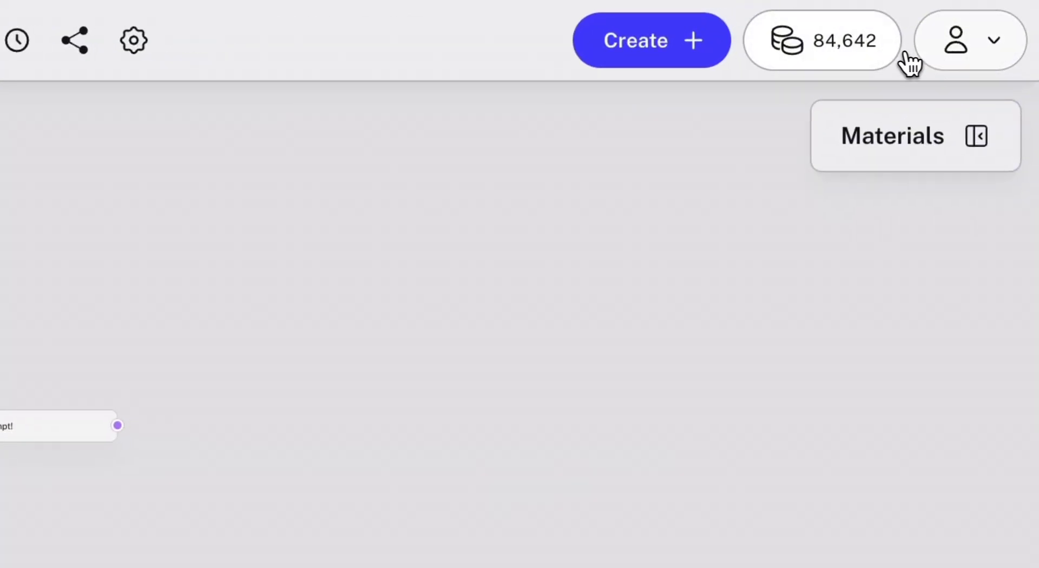
Switch the interface theme to Dark and back to Light
{"action": "left_click", "coordinate": [960, 54]}
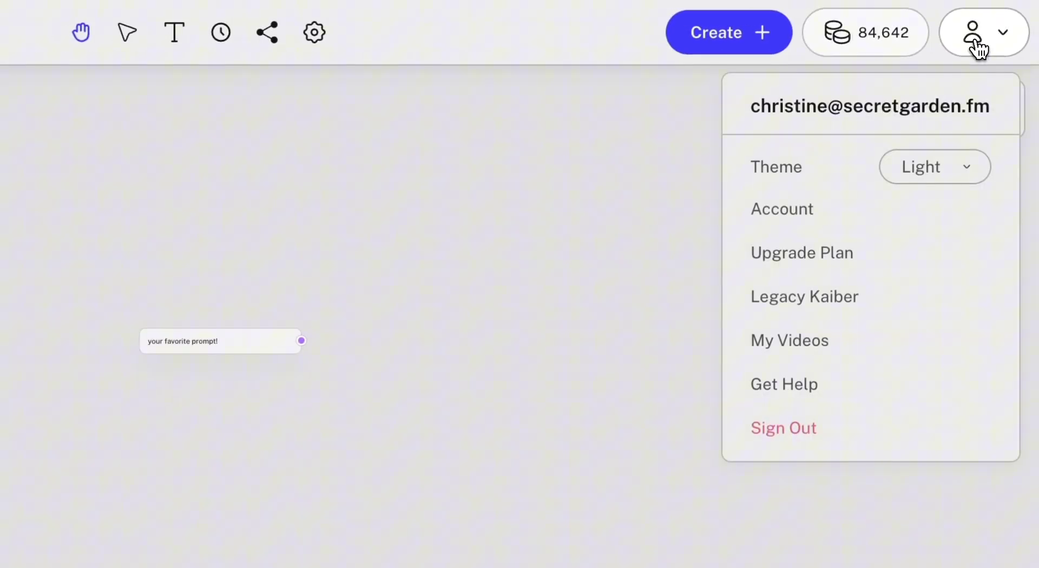
{"action": "left_click", "coordinate": [942, 206]}
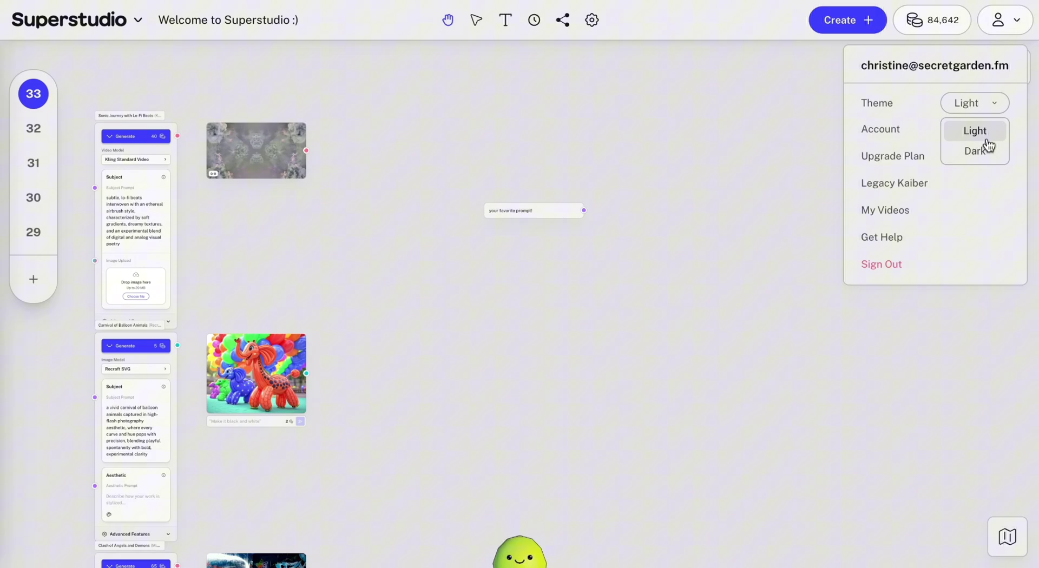
{"action": "left_click", "coordinate": [989, 153]}
{"action": "left_click", "coordinate": [1005, 20]}
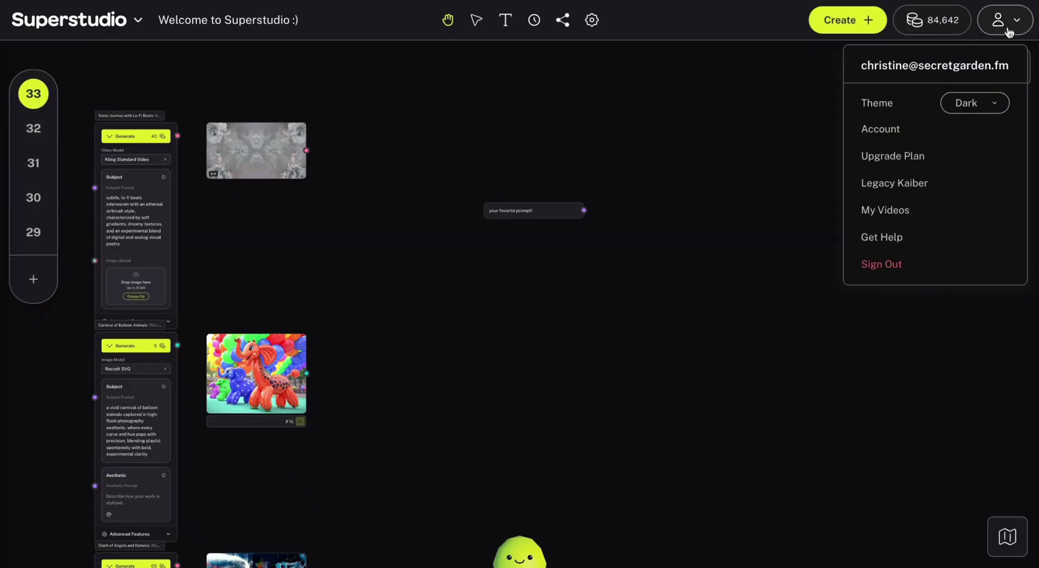
{"action": "left_click", "coordinate": [975, 103]}
{"action": "left_click", "coordinate": [985, 133]}
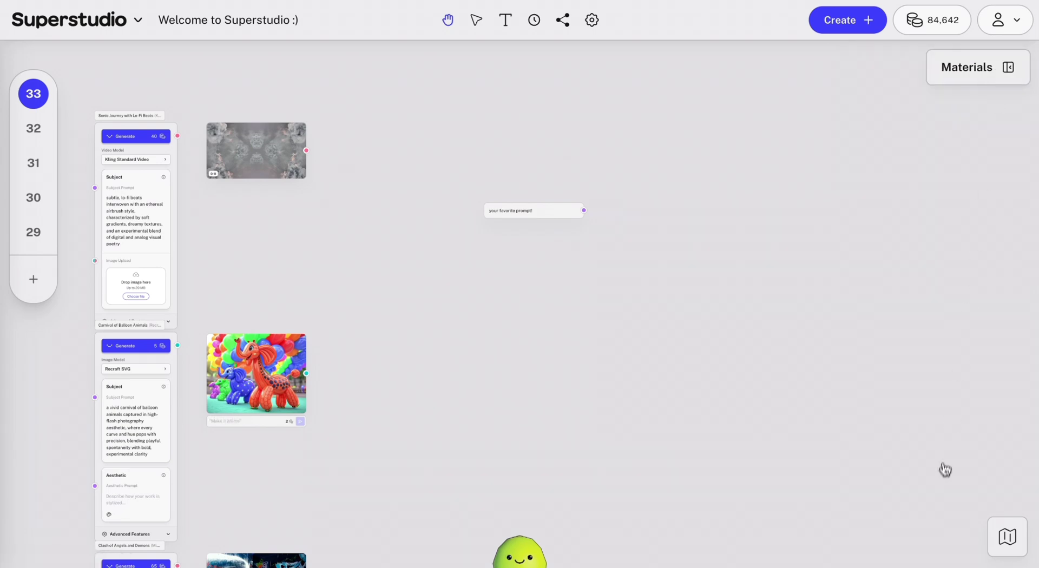
Add an image flow with Kiko on an empty area of the canvas
{"action": "left_click", "coordinate": [1008, 539]}
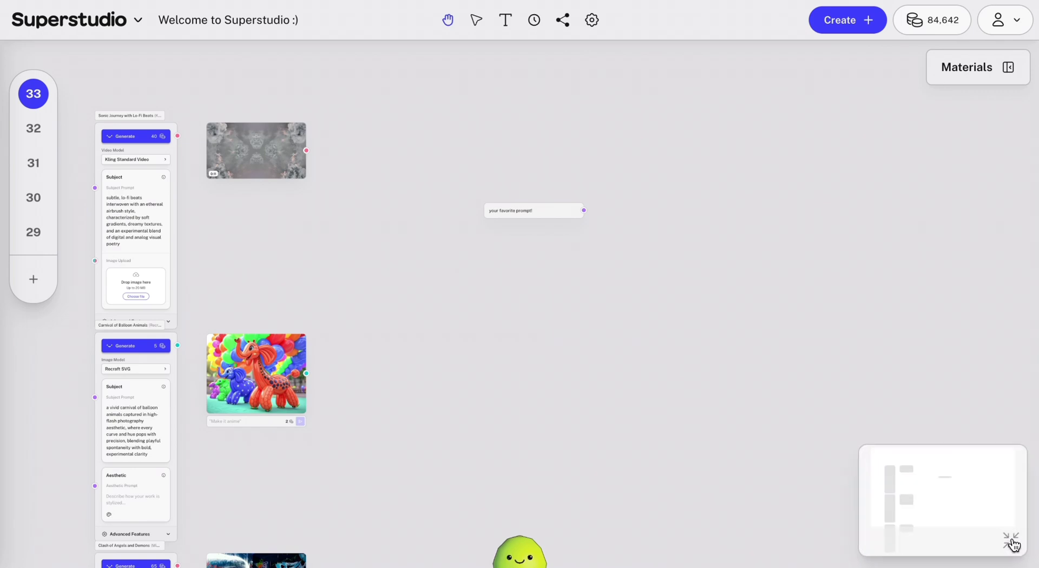
{"action": "left_click_drag", "start_coordinate": [932, 510], "coordinate": [931, 326]}
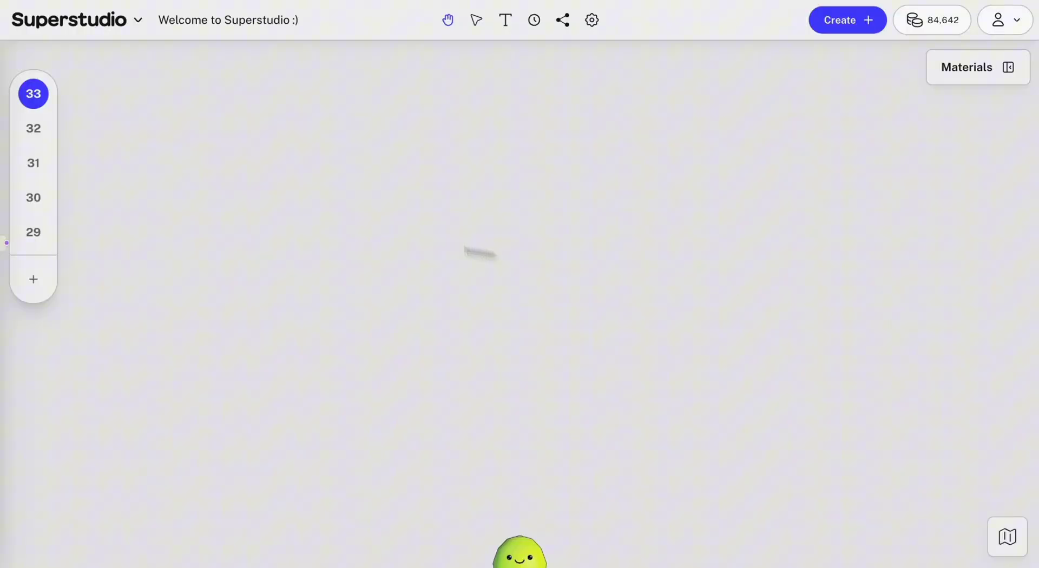
{"action": "left_click", "coordinate": [295, 215]}
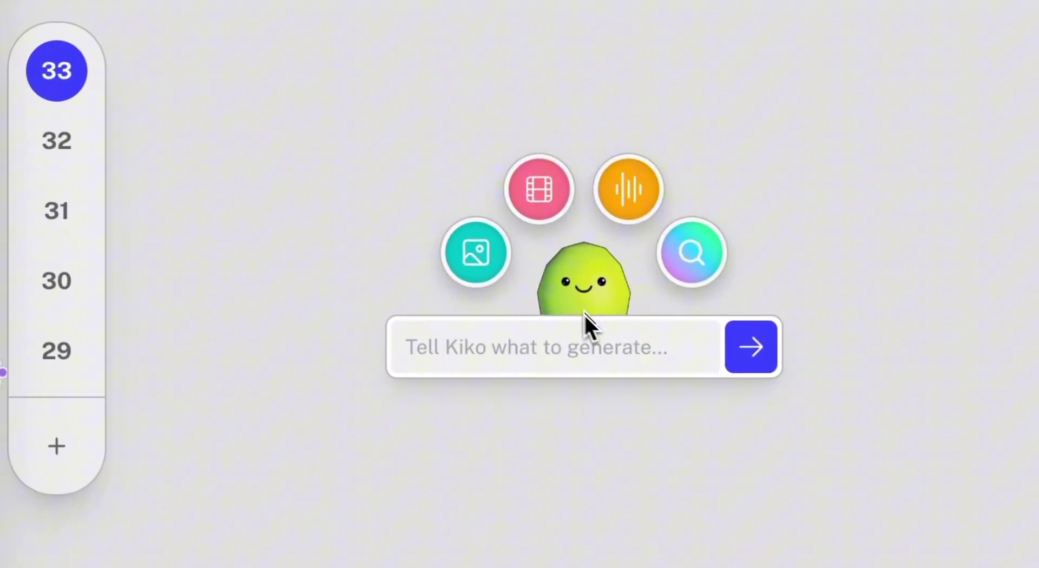
{"action": "left_click", "coordinate": [472, 269]}
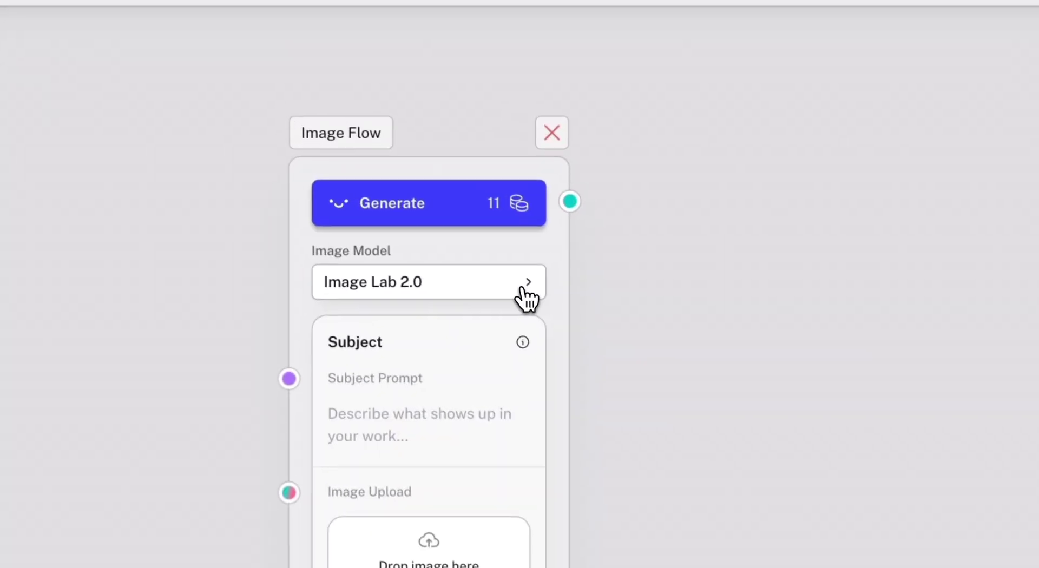
Look through the image flow's available models and the details of Flux Image without choosing a different model
{"action": "left_click", "coordinate": [522, 294]}
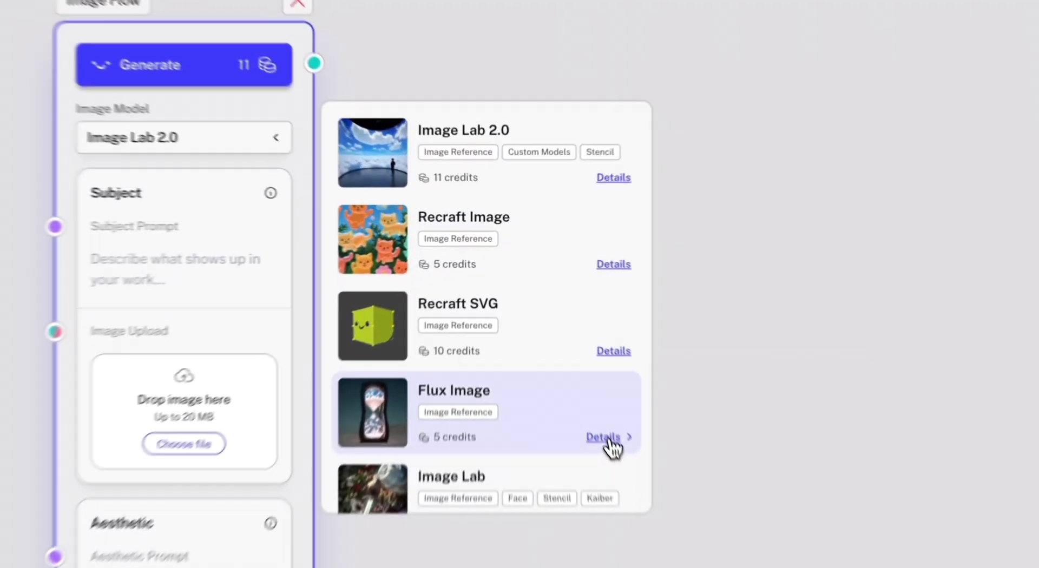
{"action": "left_click", "coordinate": [558, 340]}
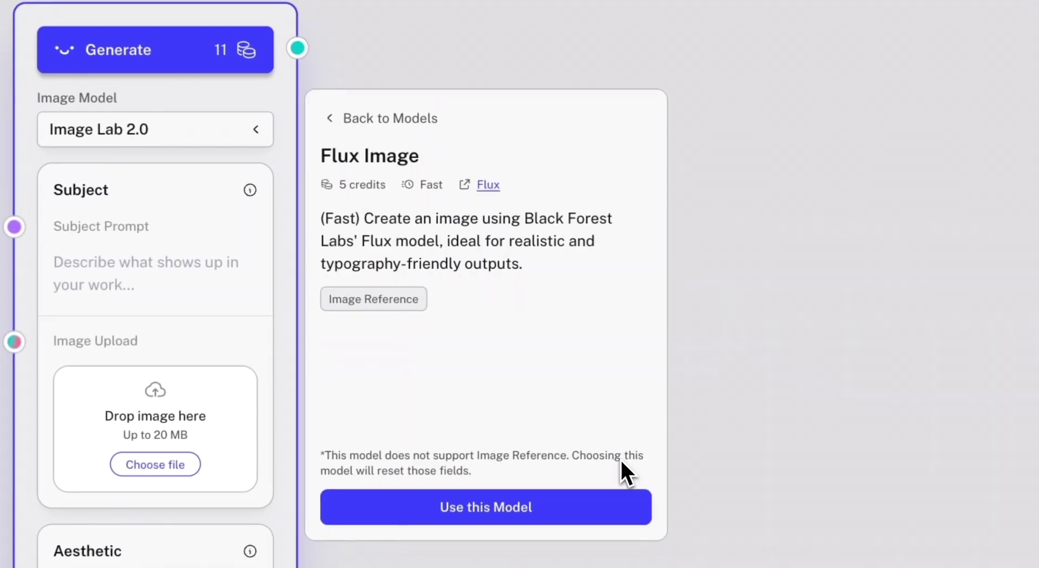
{"action": "left_click", "coordinate": [412, 122]}
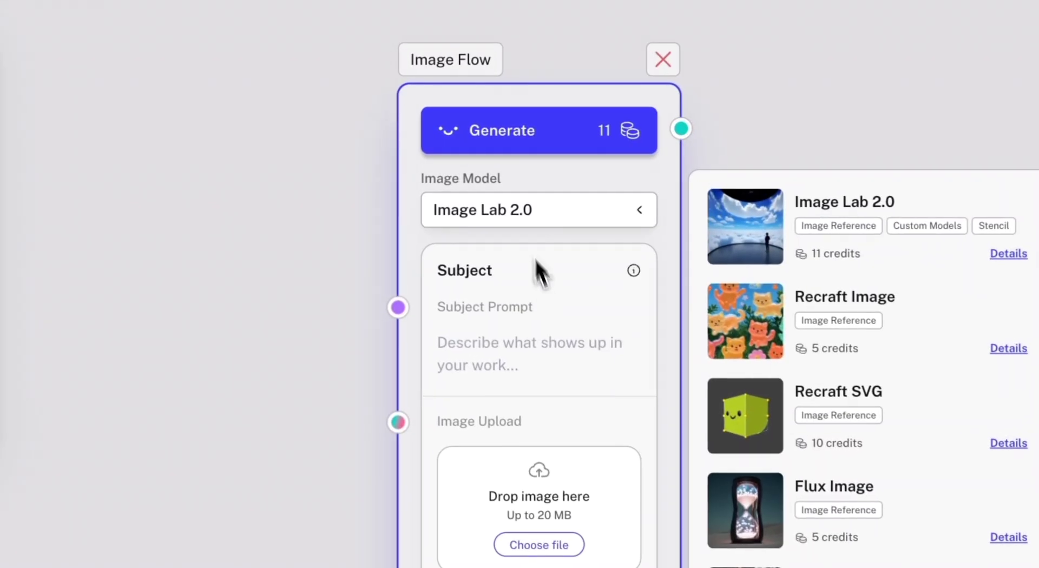
{"action": "left_click", "coordinate": [330, 231]}
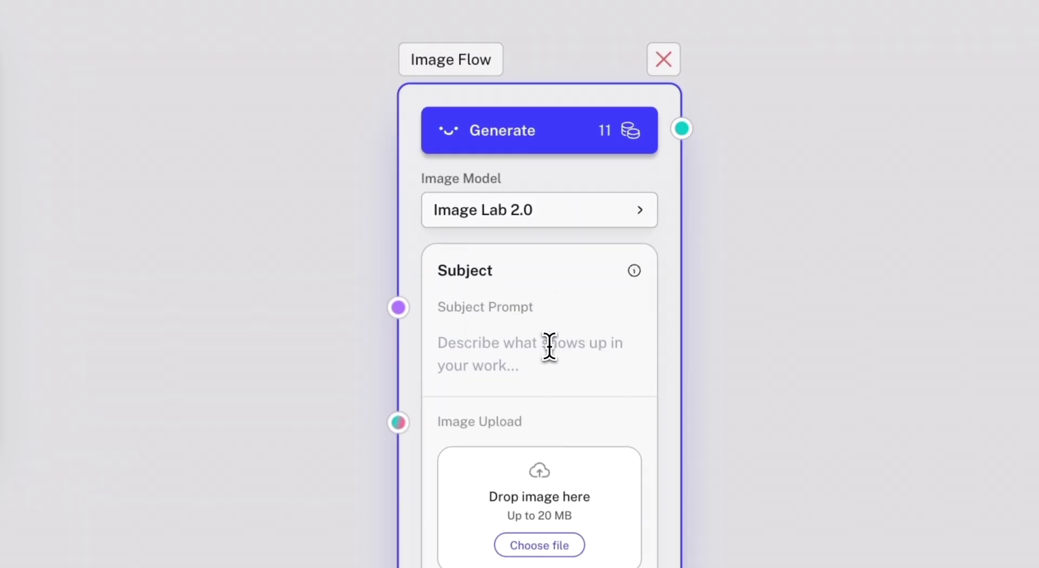
Enter "cloudy bright blue sky with a mirror grid" as the image flow's subject prompt
{"action": "left_click", "coordinate": [549, 347]}
{"action": "type", "text": "cloudy bright blue"}
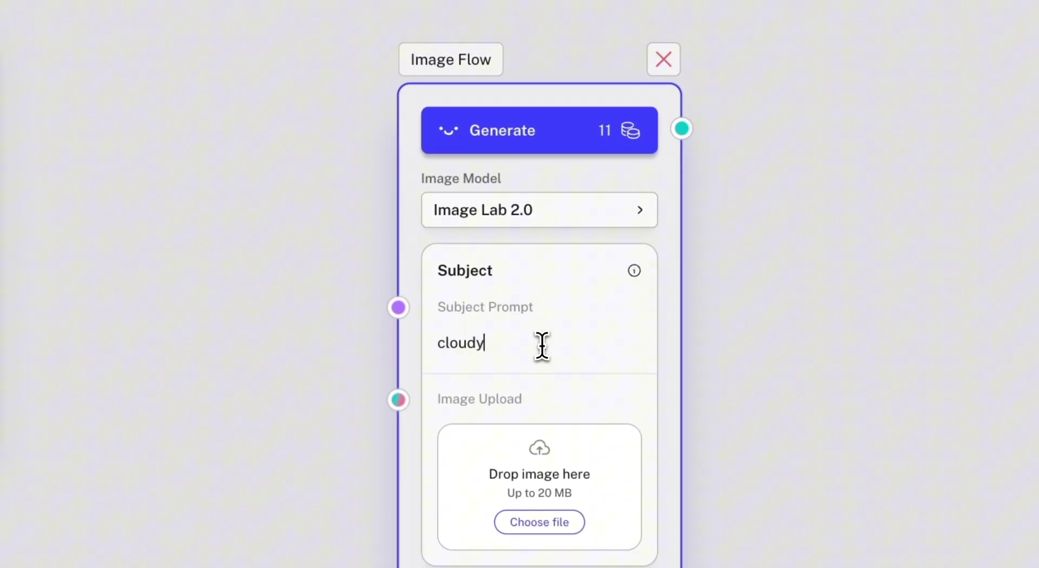
{"action": "type", "text": " sky with a mirror grid"}
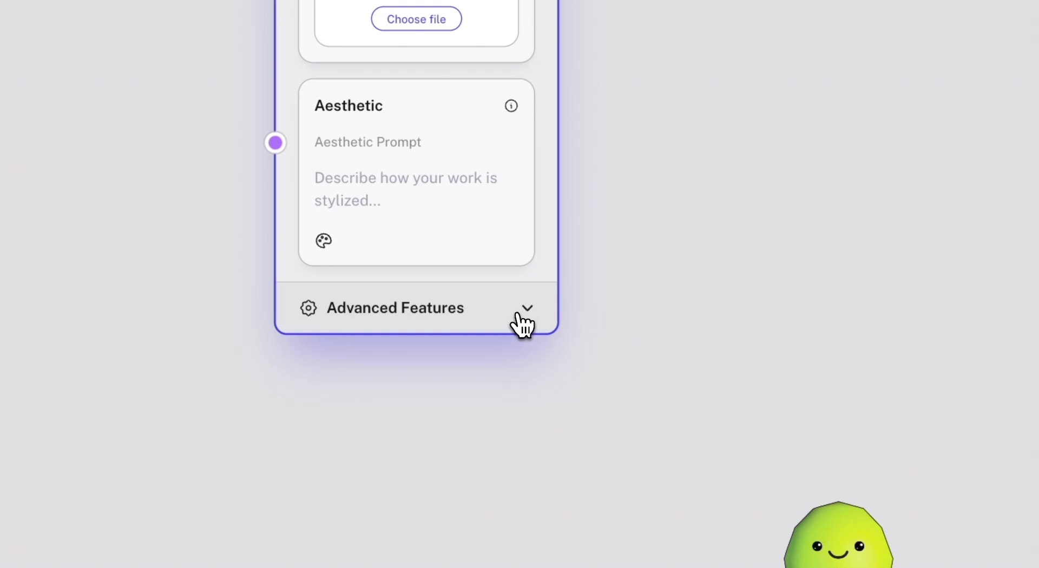
Set the image flow's aspect ratio to 1:1 in its advanced features and generate the image
{"action": "left_click", "coordinate": [519, 315]}
{"action": "left_click", "coordinate": [306, 394]}
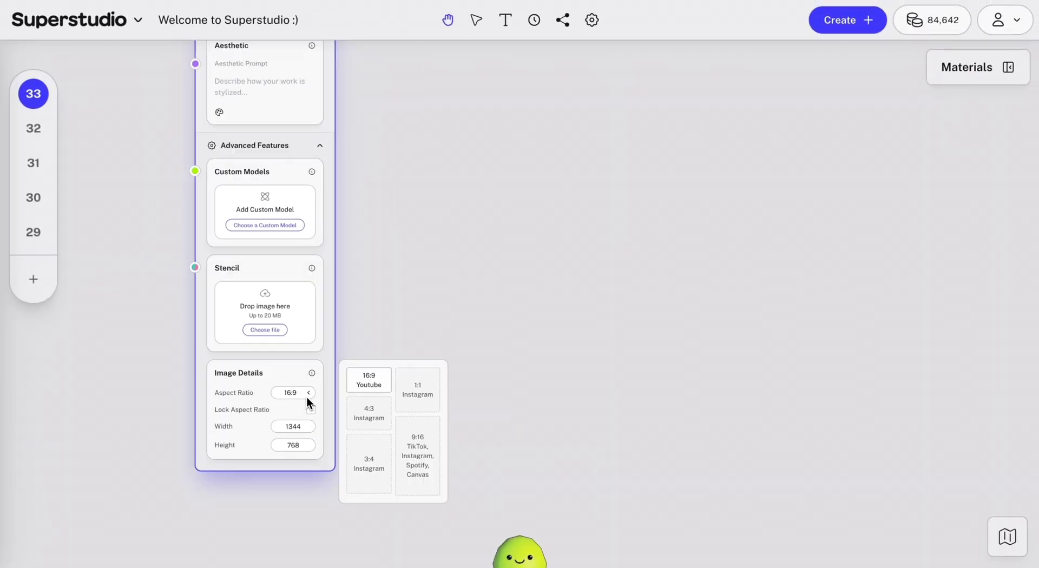
{"action": "left_click", "coordinate": [419, 390]}
{"action": "left_click_drag", "start_coordinate": [394, 219], "coordinate": [404, 328]}
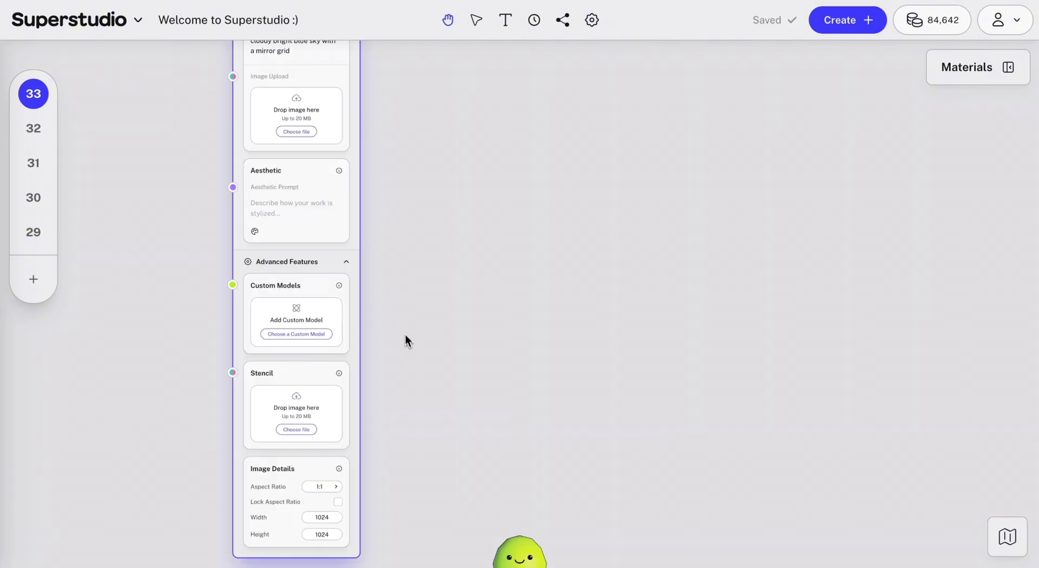
{"action": "left_click", "coordinate": [324, 262]}
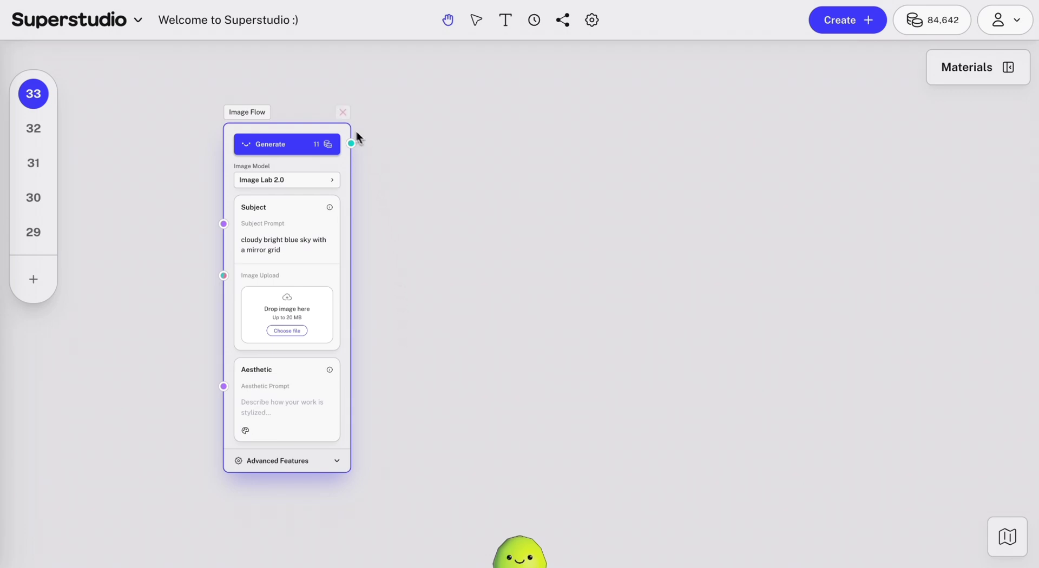
{"action": "left_click", "coordinate": [317, 144]}
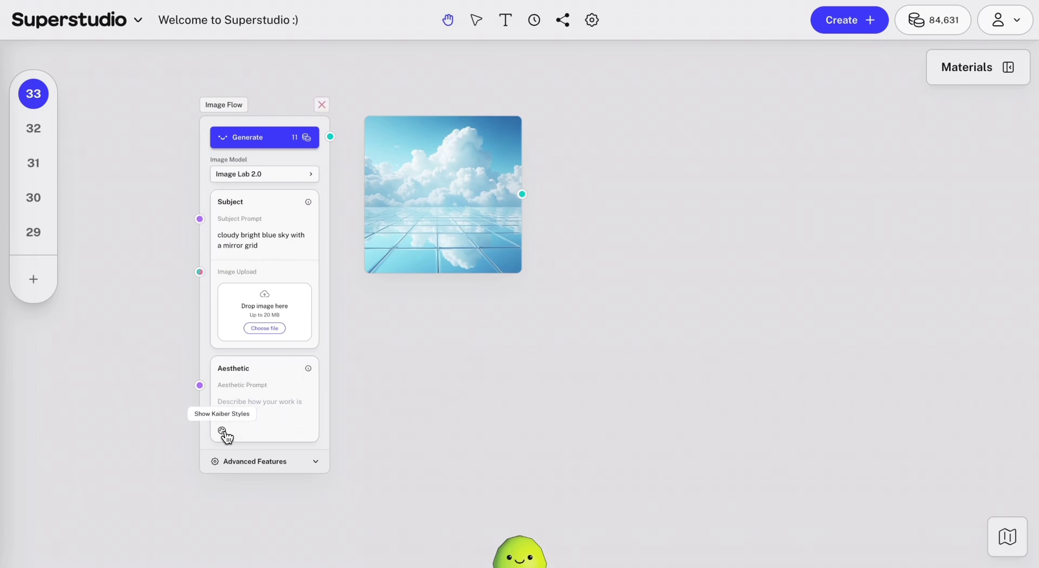
Browse the preset Kaiber Styles for the image flow's aesthetic without choosing one
{"action": "left_click", "coordinate": [222, 432]}
{"action": "scroll", "coordinate": [366, 417], "scroll_direction": "right", "scroll_amount": 2}
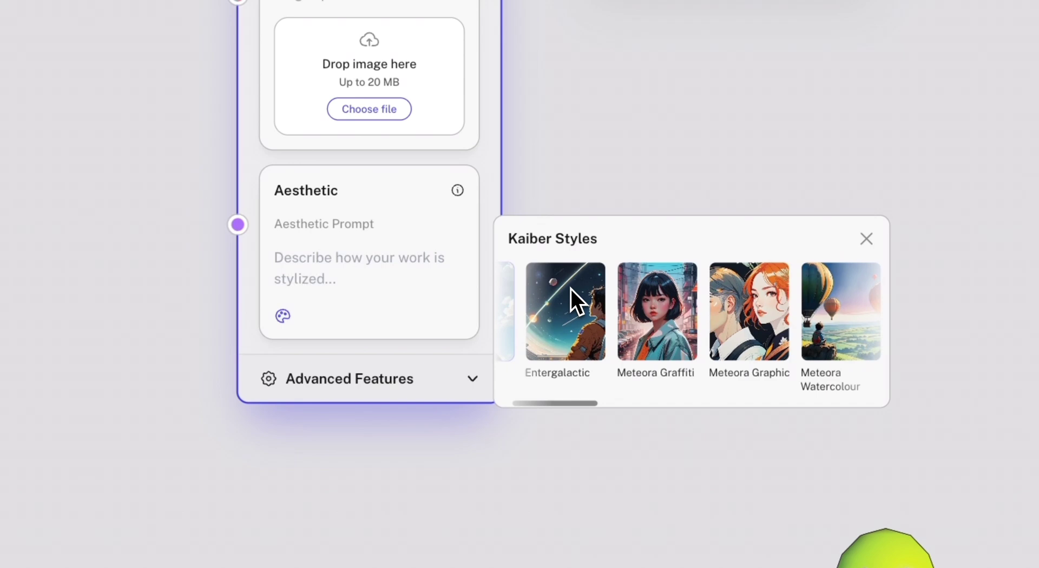
{"action": "scroll", "coordinate": [569, 288], "scroll_direction": "right", "scroll_amount": 3}
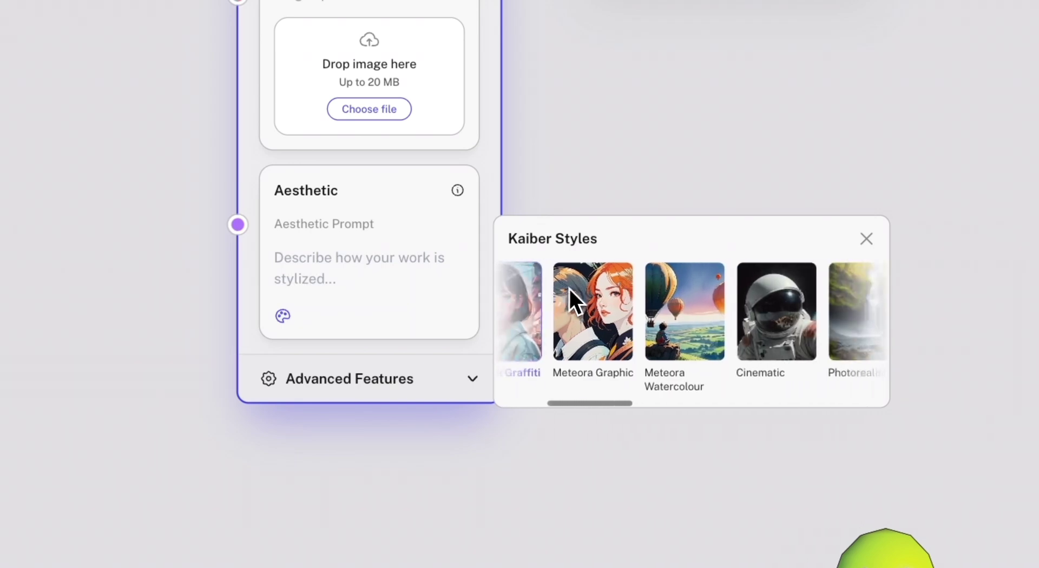
{"action": "left_click", "coordinate": [739, 279]}
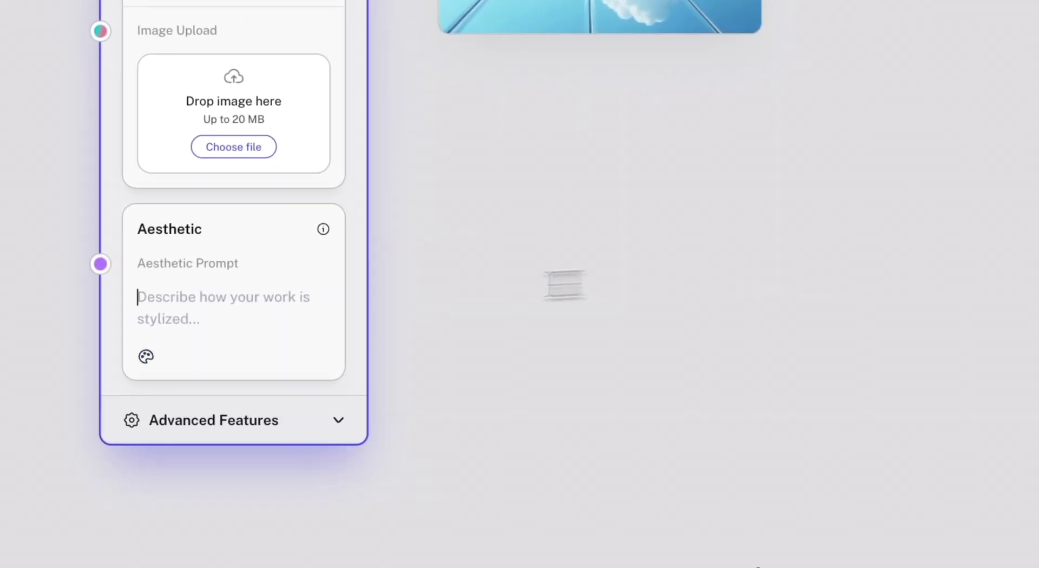
Set the image flow's aesthetic prompt to "studio ghibli" and generate a second image
{"action": "left_click", "coordinate": [303, 298]}
{"action": "type", "text": "studio ghibli"}
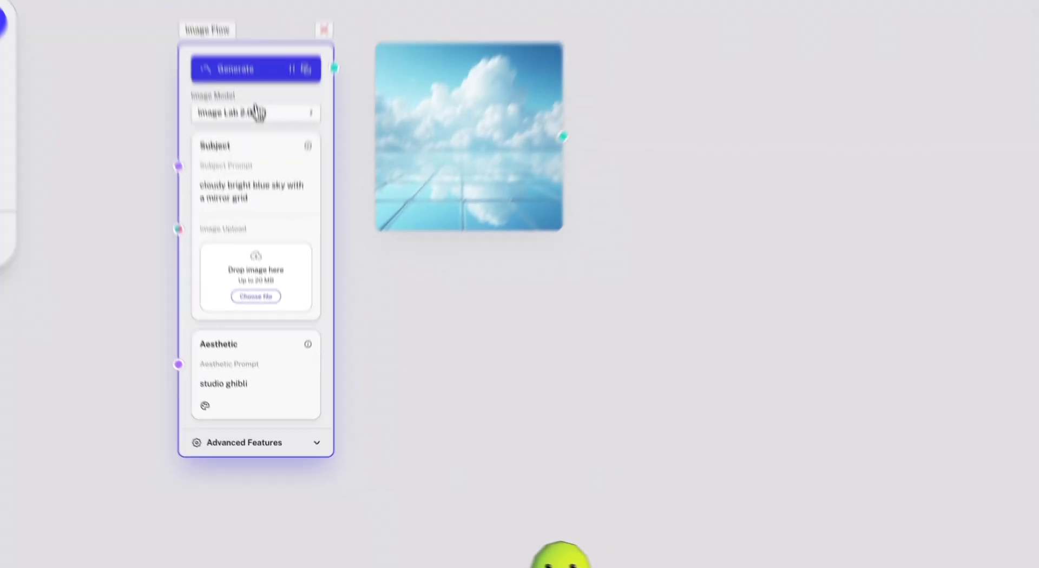
{"action": "left_click", "coordinate": [237, 67]}
{"action": "left_click_drag", "start_coordinate": [638, 190], "coordinate": [525, 370]}
{"action": "left_click", "coordinate": [688, 294]}
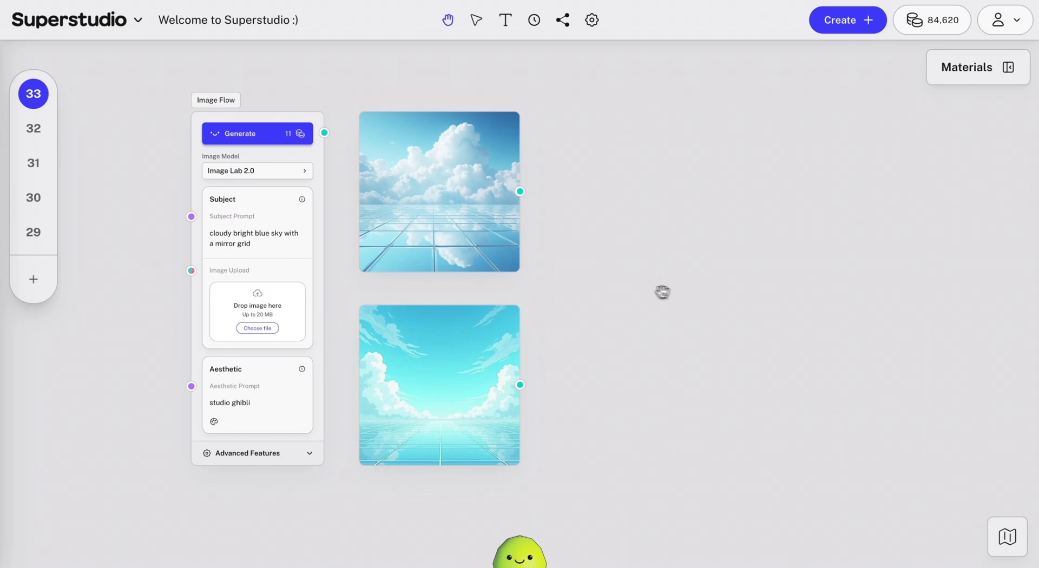
Generate an edited version of the first sky image with the instruction "add a space ship"
{"action": "left_click", "coordinate": [480, 234]}
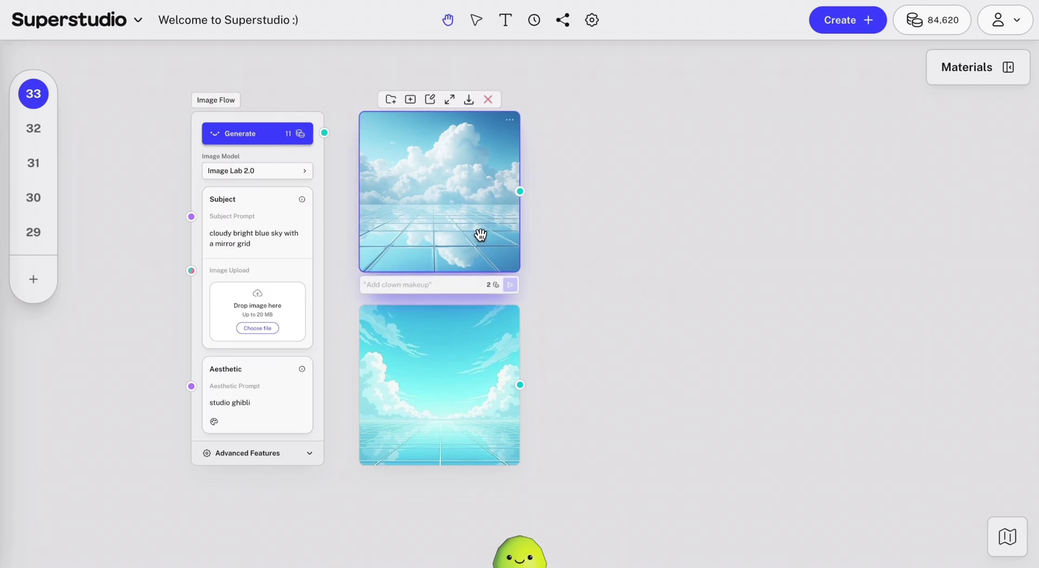
{"action": "left_click", "coordinate": [449, 286]}
{"action": "type", "text": "add a space ship"}
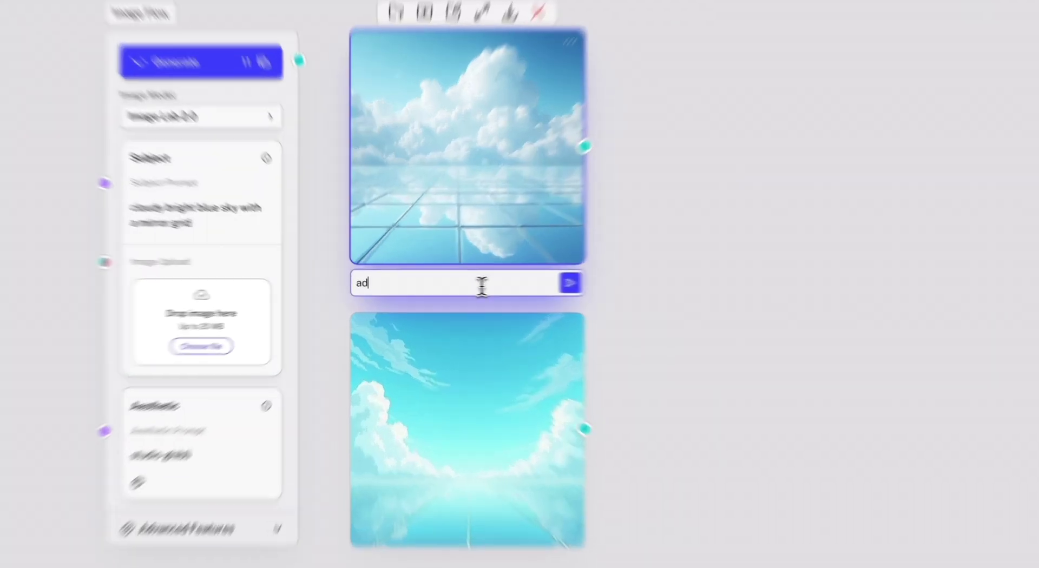
{"action": "key", "text": "Return"}
Generate two more edits of the first sky image: "make the sky sunset pink" and one adding a crescent moon
{"action": "type", "text": "make the sky sunset pink"}
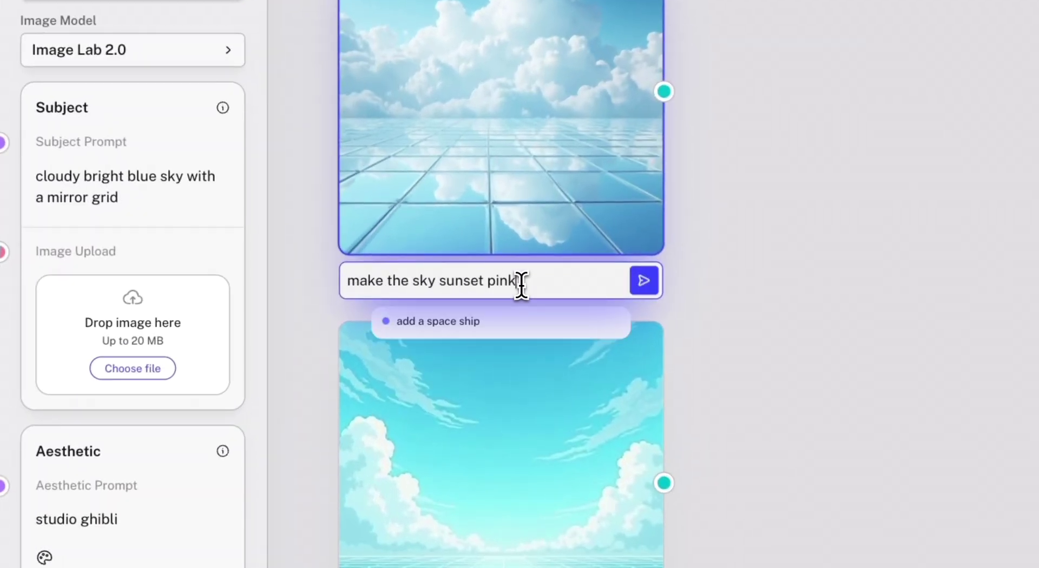
{"action": "key", "text": "Return"}
{"action": "type", "text": "add a crescent"}
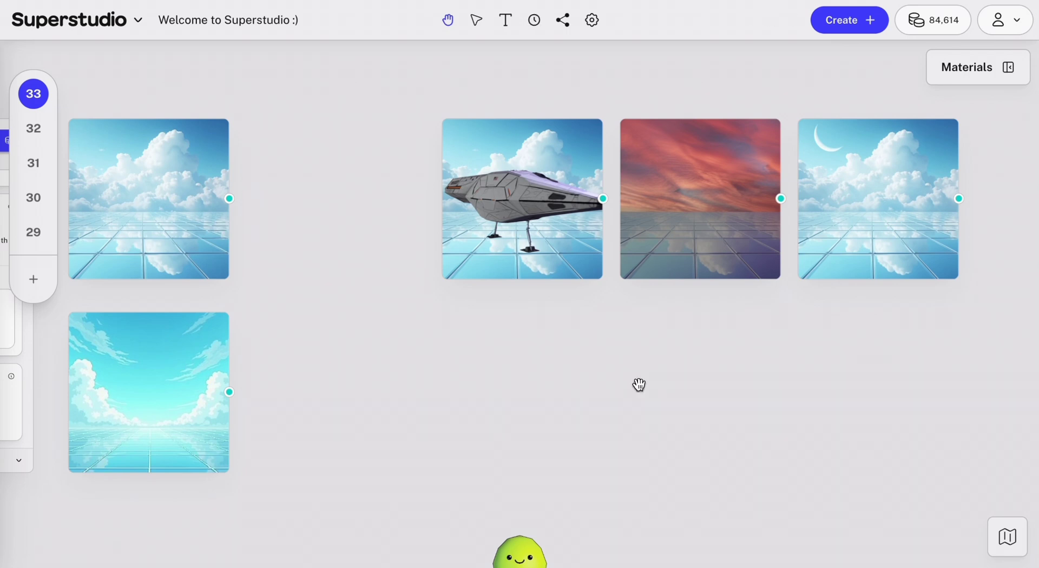
Add a video flow below the image flow and look through its available video models
{"action": "scroll", "coordinate": [638, 324], "scroll_direction": "down", "scroll_amount": 3}
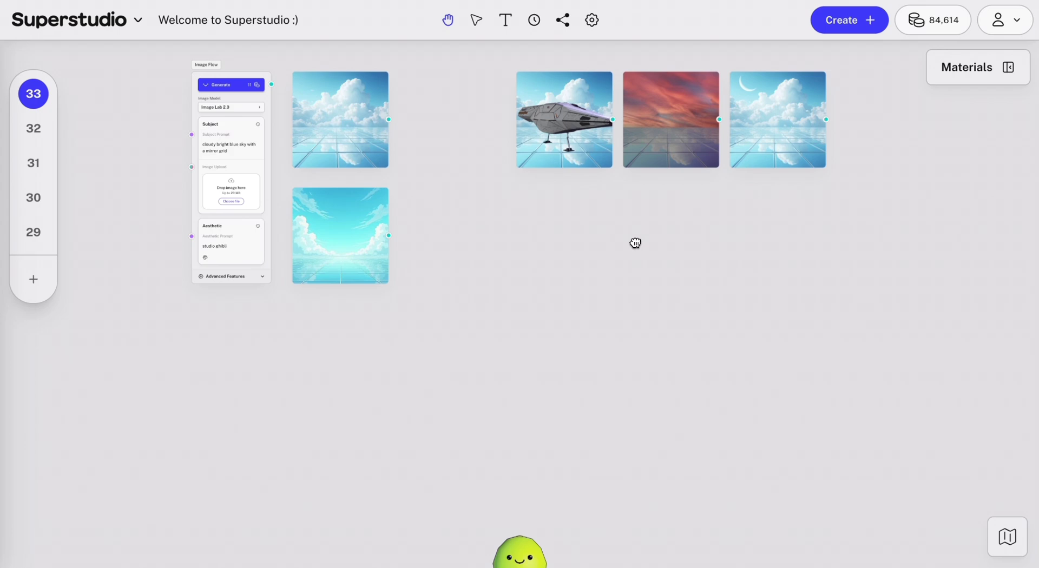
{"action": "key", "text": "v"}
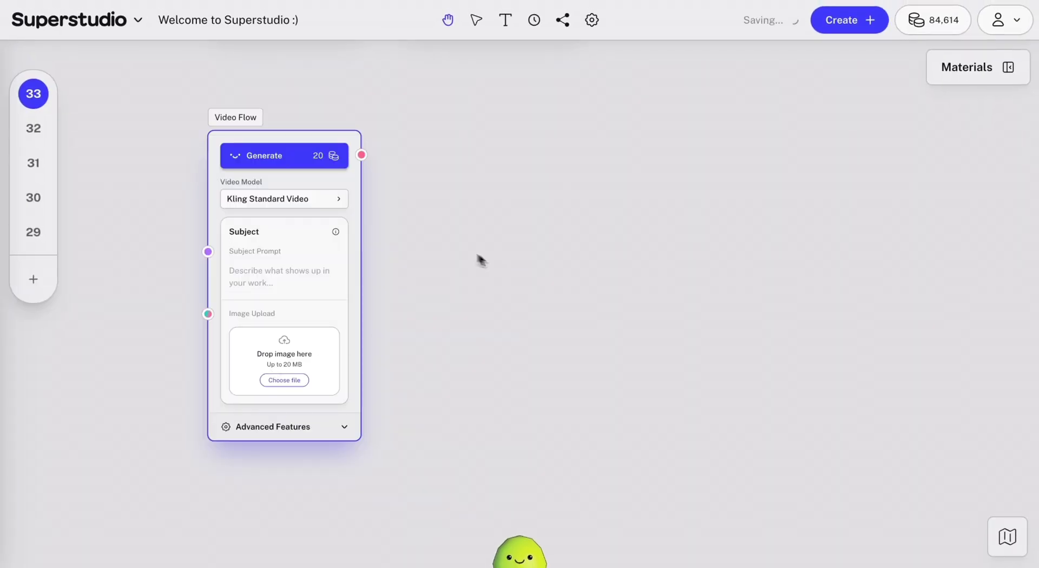
{"action": "left_click", "coordinate": [319, 204]}
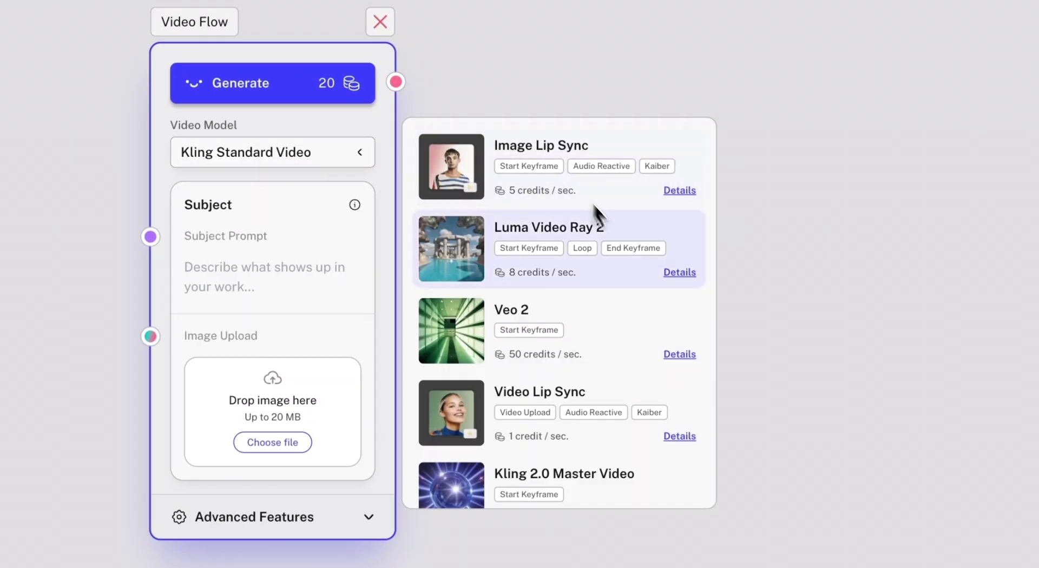
{"action": "left_click", "coordinate": [363, 153]}
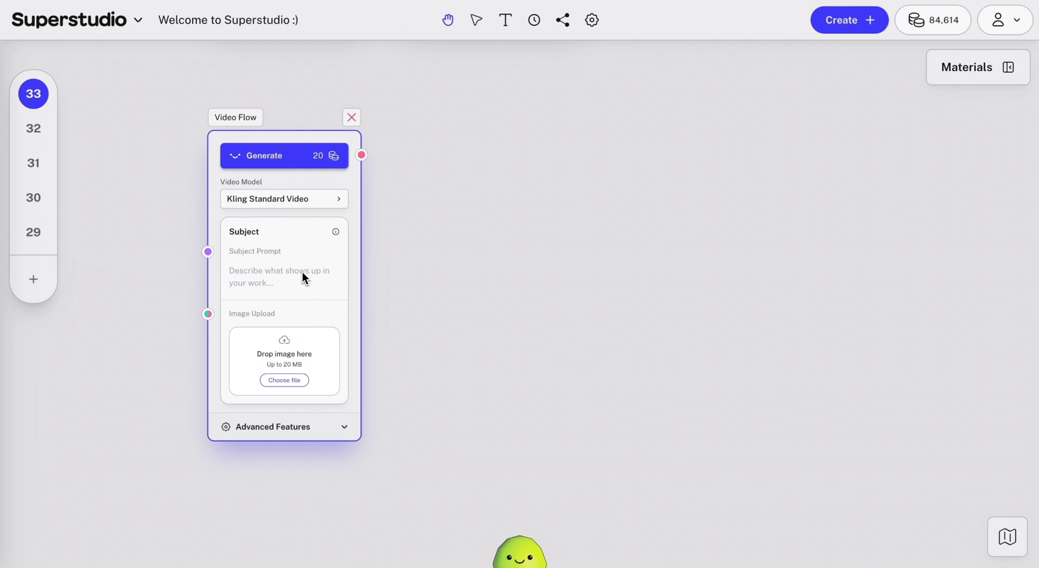
Load the first sky image into the video flow as its source image
{"action": "key", "text": "shift+1"}
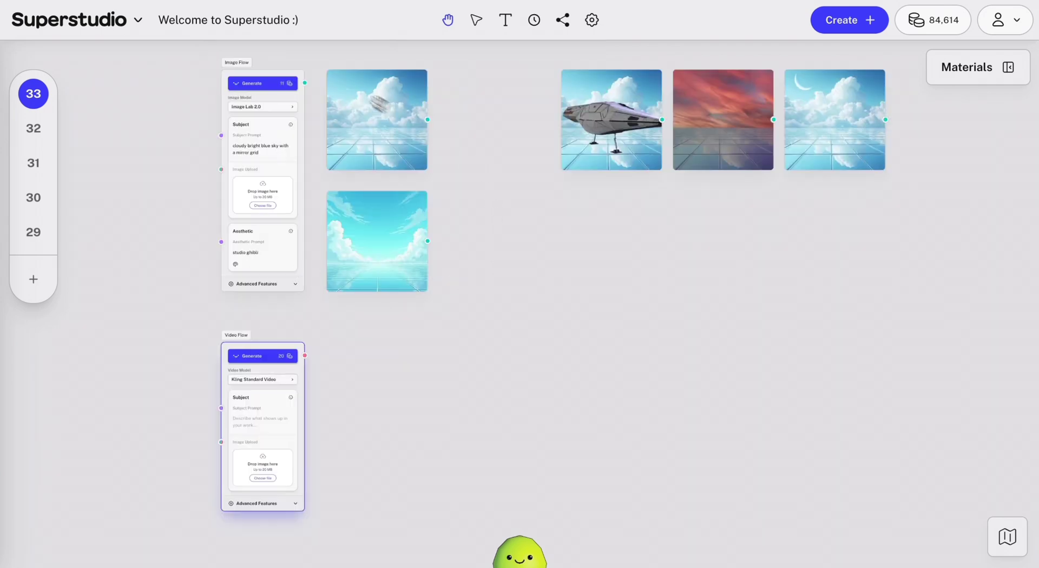
{"action": "left_click_drag", "start_coordinate": [352, 111], "coordinate": [270, 484]}
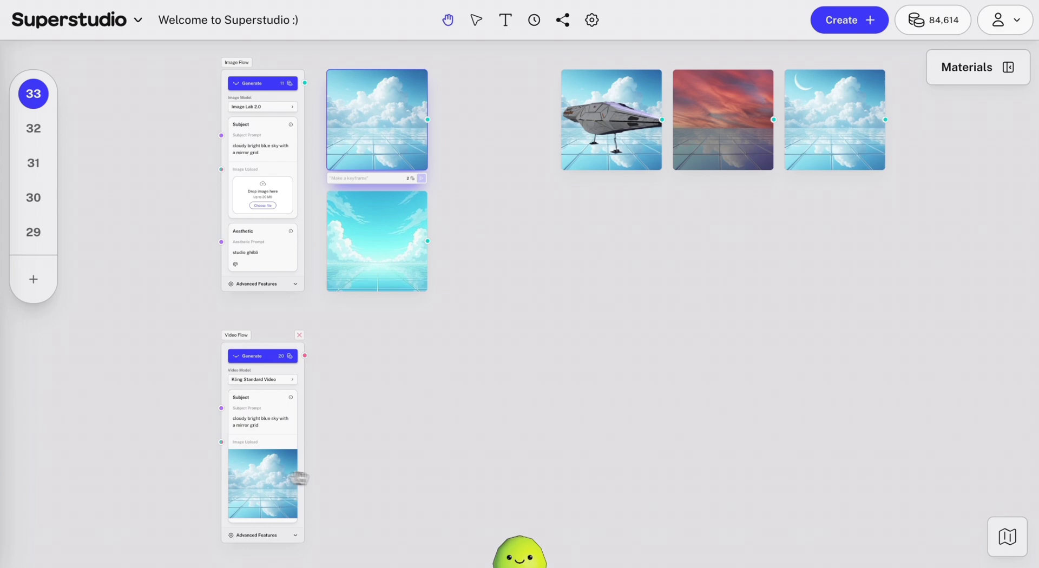
{"action": "key", "text": "shift+2"}
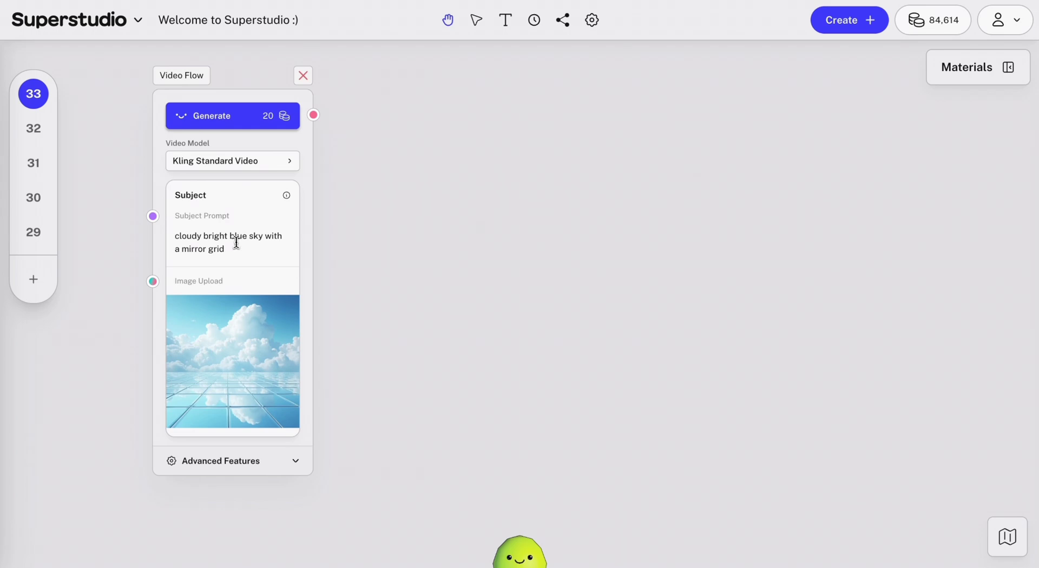
Set the video flow's subject prompt to "action zoom in to blue sky with mirrors", generate the video and preview it
{"action": "key", "text": "ctrl+a"}
{"action": "type", "text": "action zoom in to blue sky "}
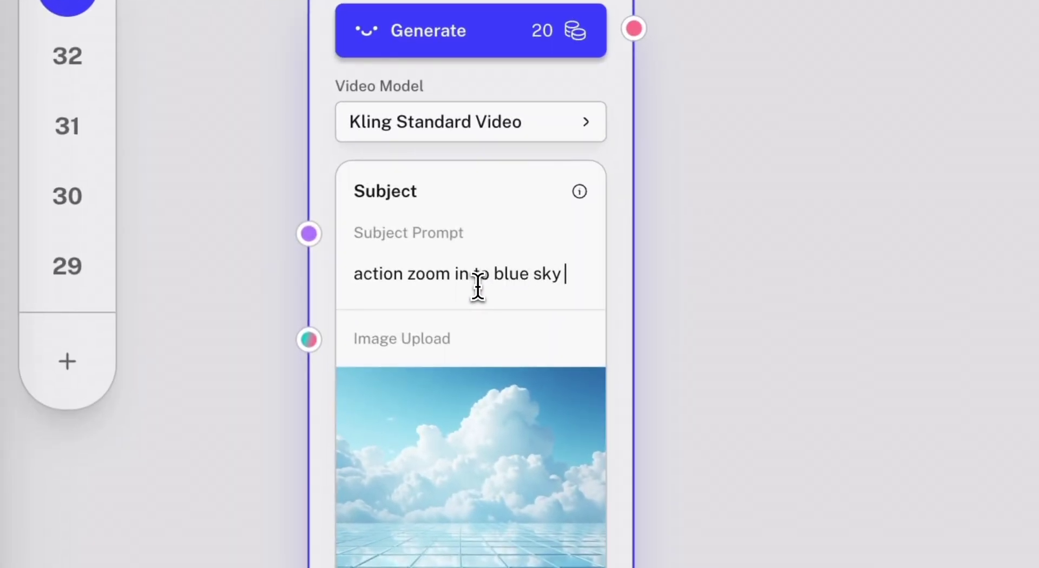
{"action": "type", "text": "with mirrors"}
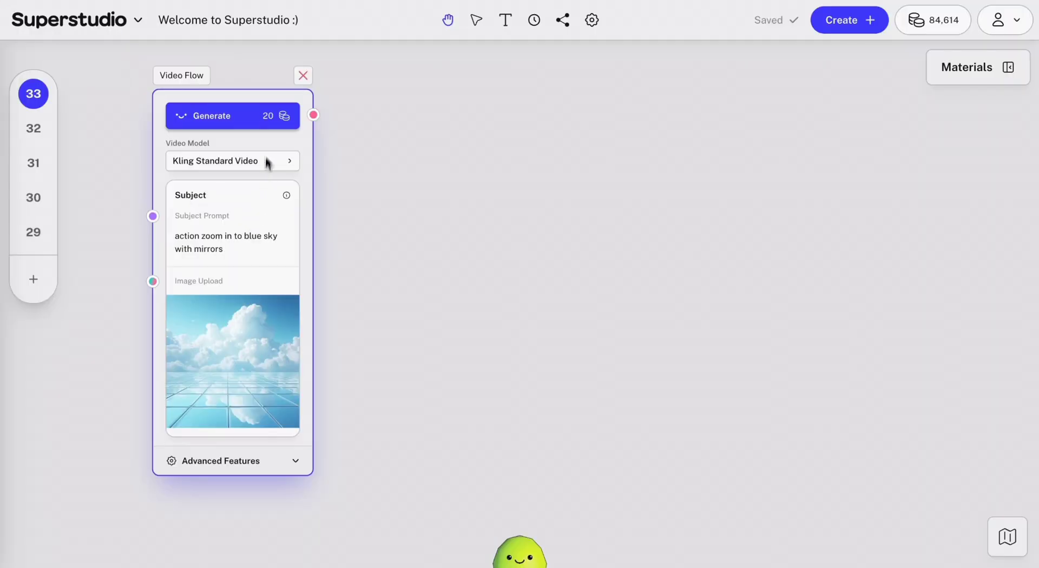
{"action": "left_click", "coordinate": [269, 123]}
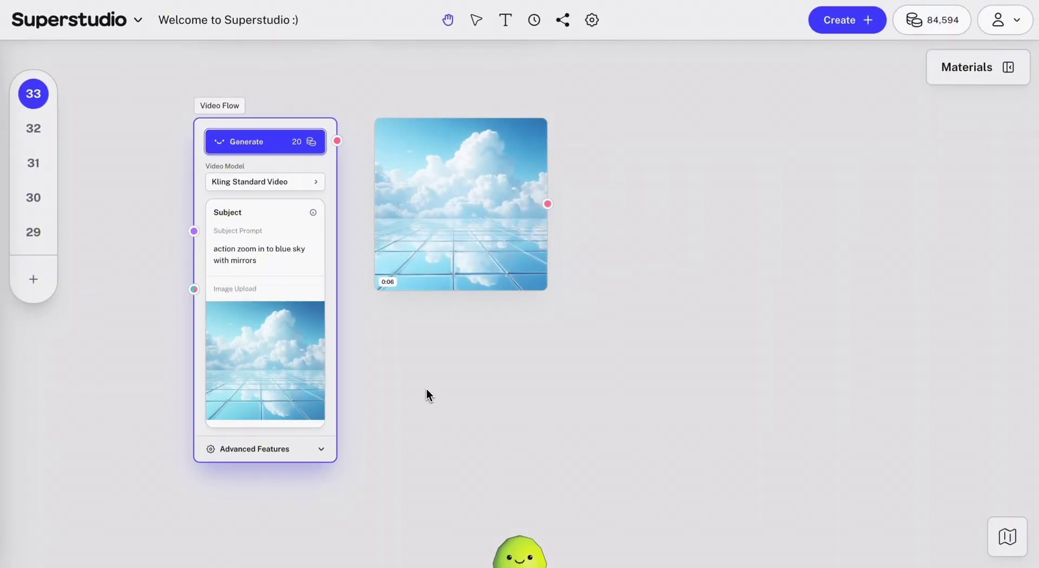
{"action": "mouse_move", "coordinate": [480, 282]}
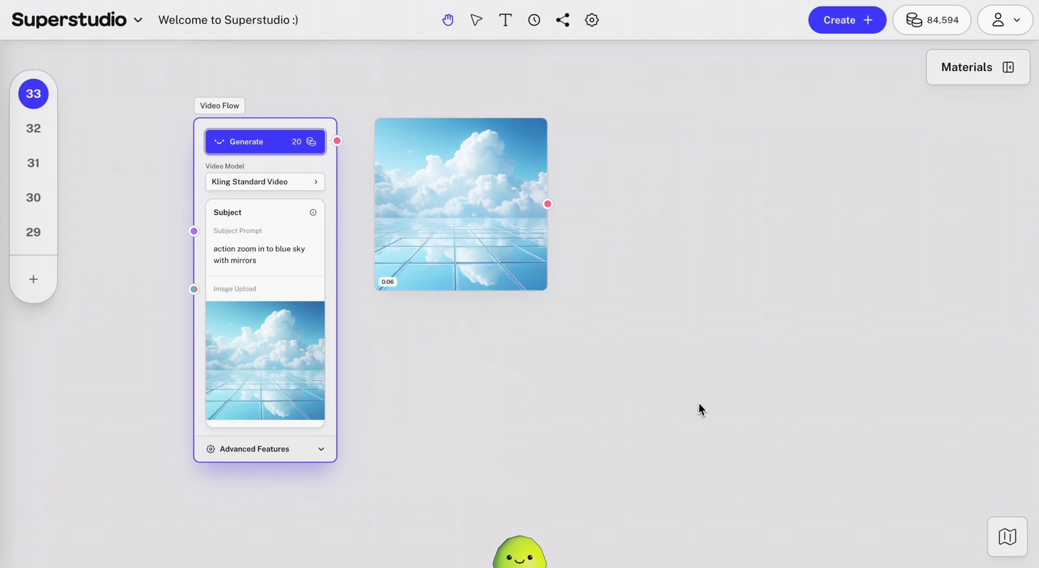
Add an audio flow to the canvas below the video flow
{"action": "scroll", "coordinate": [545, 406], "scroll_direction": "down", "scroll_amount": 1}
{"action": "left_click_drag", "start_coordinate": [540, 431], "coordinate": [521, 165]}
{"action": "double_click", "coordinate": [496, 234]}
{"action": "left_click", "coordinate": [516, 172]}
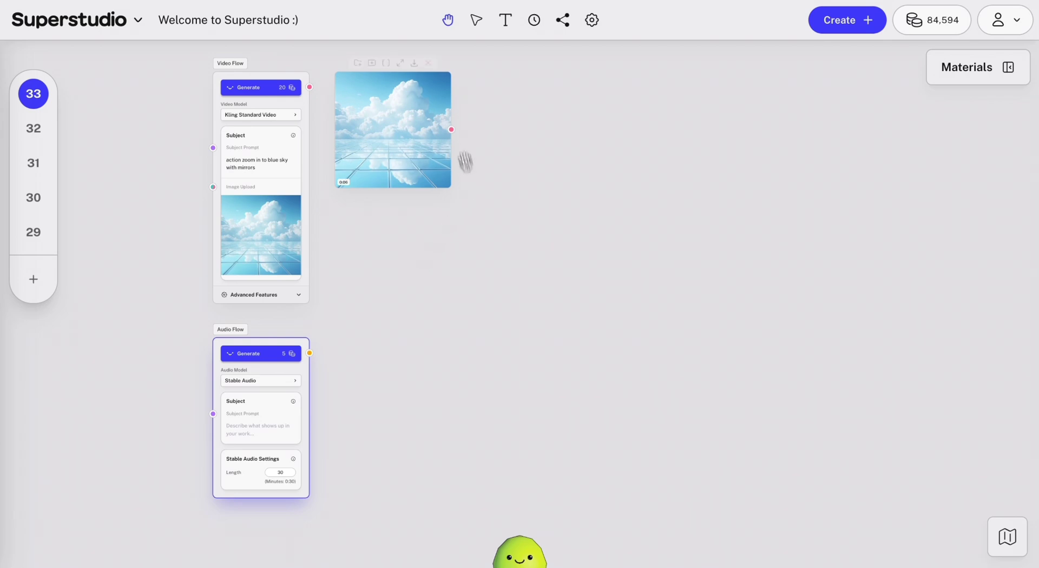
{"action": "left_click", "coordinate": [417, 289]}
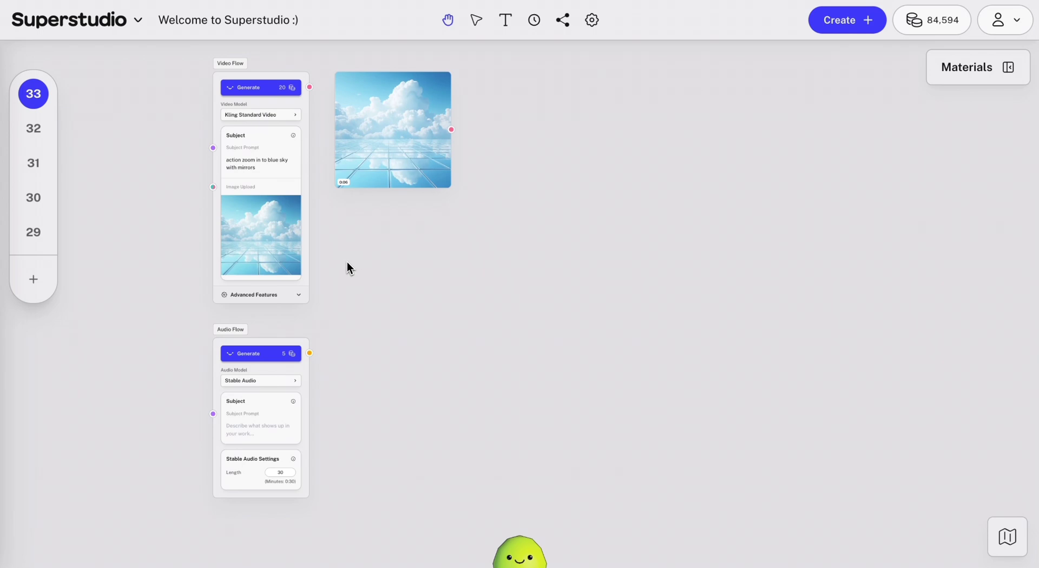
Switch the video flow's model to Add Audio To Video and load the generated sky video as its input
{"action": "left_click", "coordinate": [282, 115]}
{"action": "scroll", "coordinate": [368, 184], "scroll_direction": "down", "scroll_amount": 5}
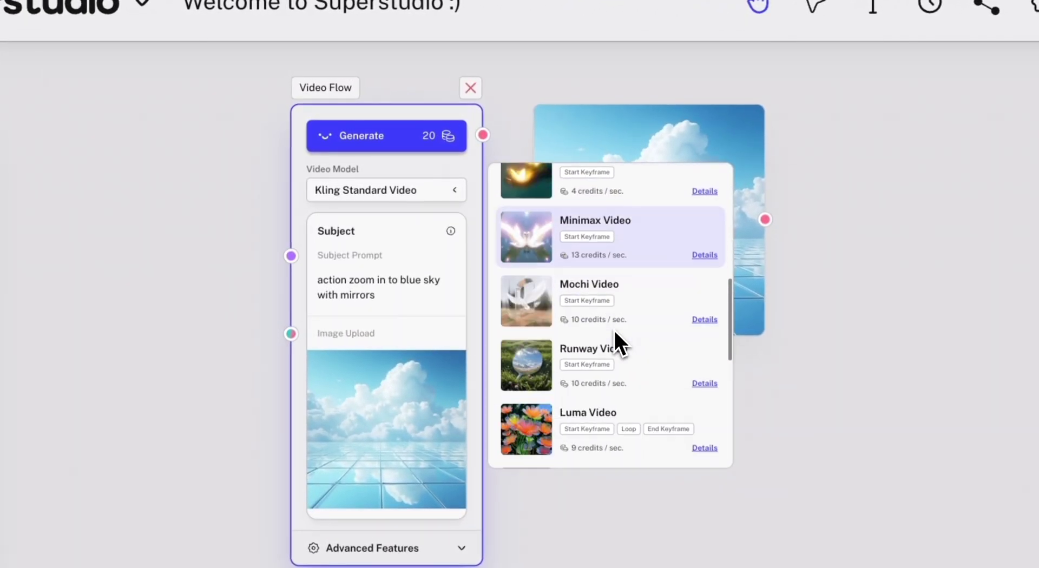
{"action": "scroll", "coordinate": [612, 329], "scroll_direction": "down", "scroll_amount": 5}
{"action": "left_click", "coordinate": [617, 374]}
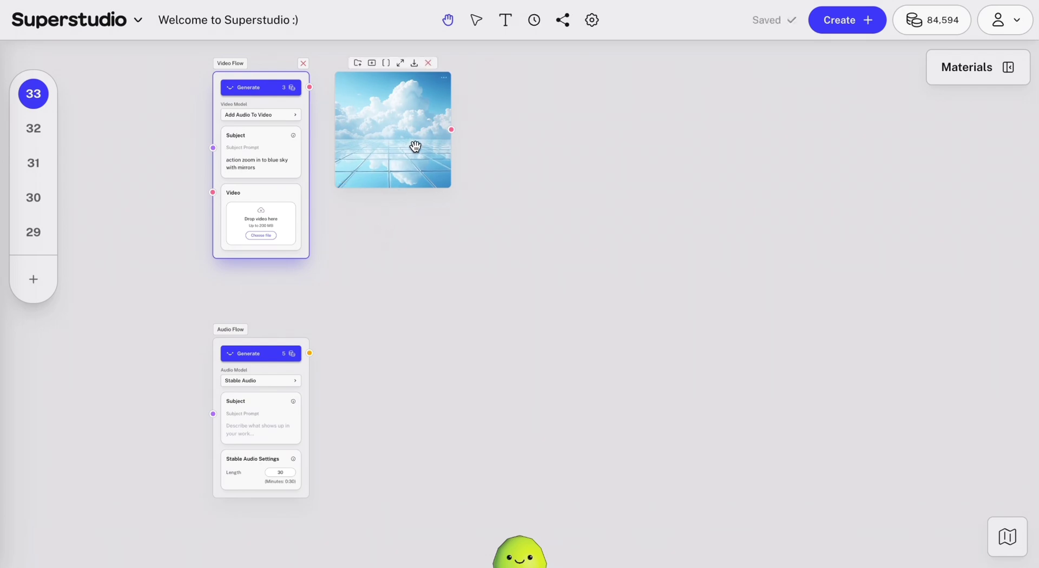
{"action": "left_click_drag", "start_coordinate": [415, 146], "coordinate": [265, 222]}
Replace the video flow's subject prompt with "grand cinematic movie opening sequence, sparkling glass shimmering"
{"action": "left_click", "coordinate": [301, 227]}
{"action": "key", "text": "ctrl+a"}
{"action": "key", "text": "BackSpace"}
{"action": "type", "text": "grand cinematic "}
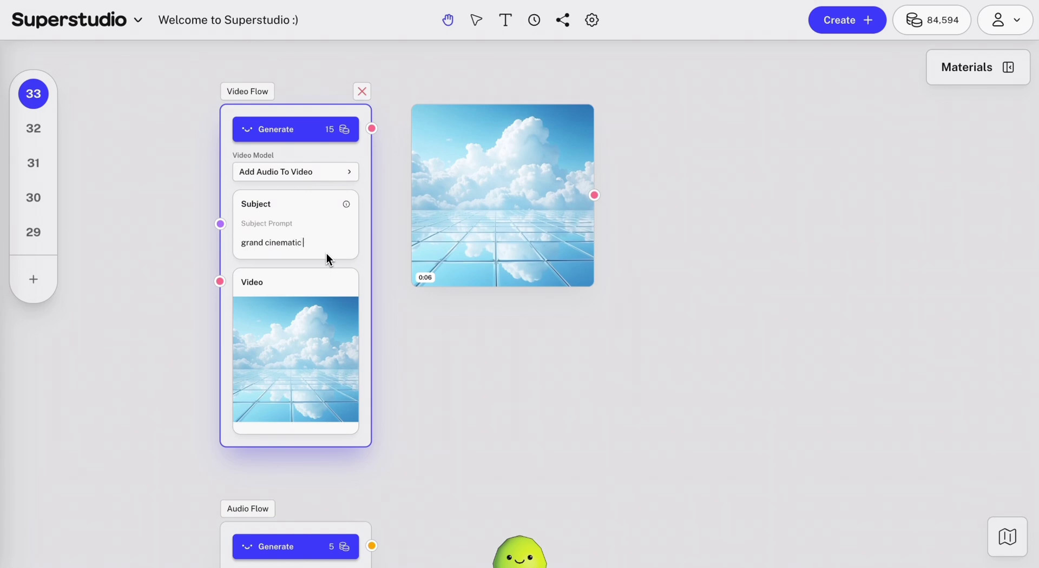
{"action": "type", "text": "movie opening sequence, sparkling glass shimmering"}
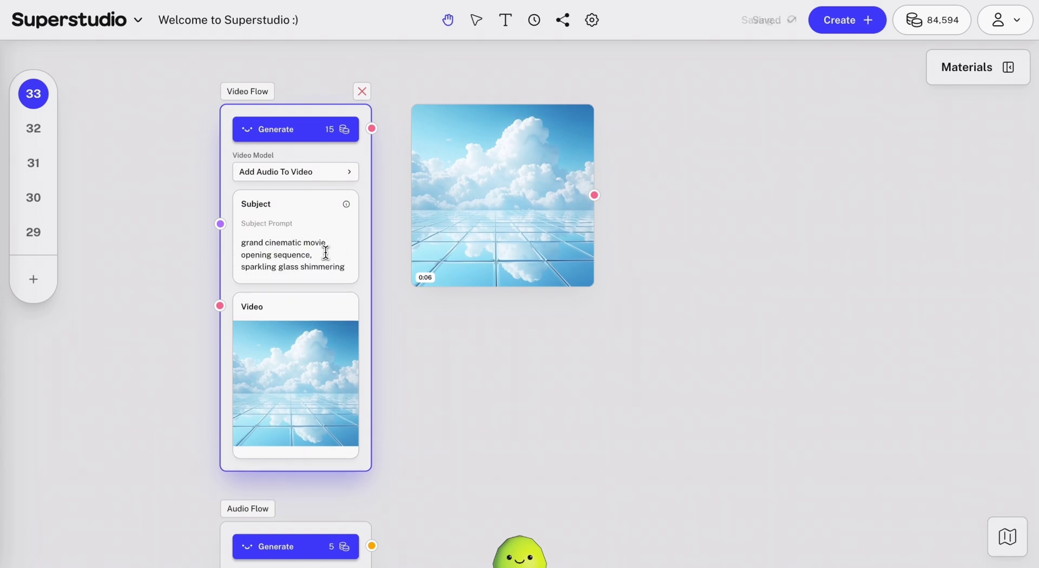
Give the audio flow the prompt "grand cinematic movie opening sequence, sparkling glass shimmering" and length 6, generate the audio and play it
{"action": "scroll", "coordinate": [531, 209], "scroll_direction": "down", "scroll_amount": 5}
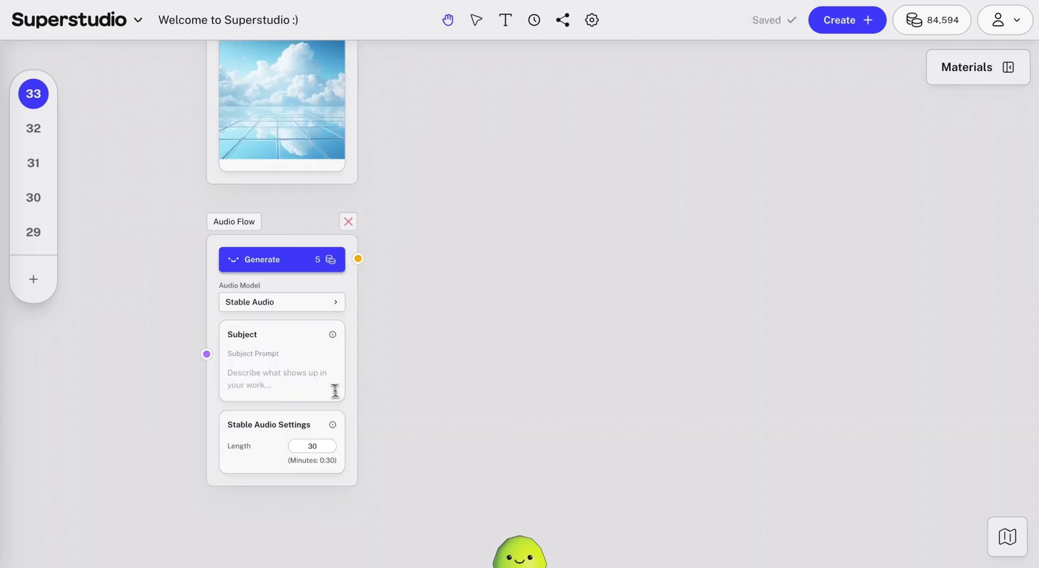
{"action": "left_click", "coordinate": [293, 384]}
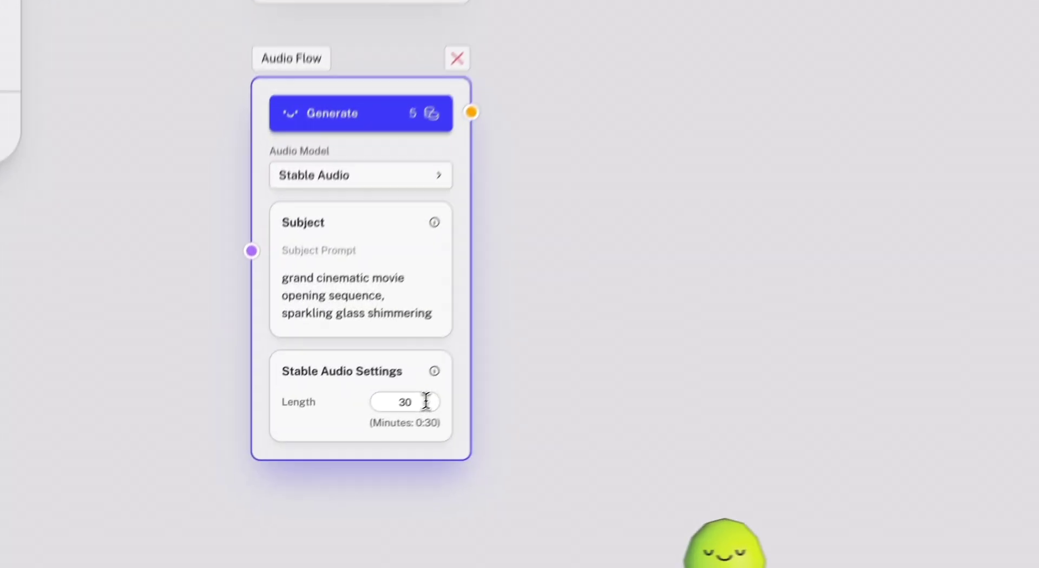
{"action": "double_click", "coordinate": [426, 401]}
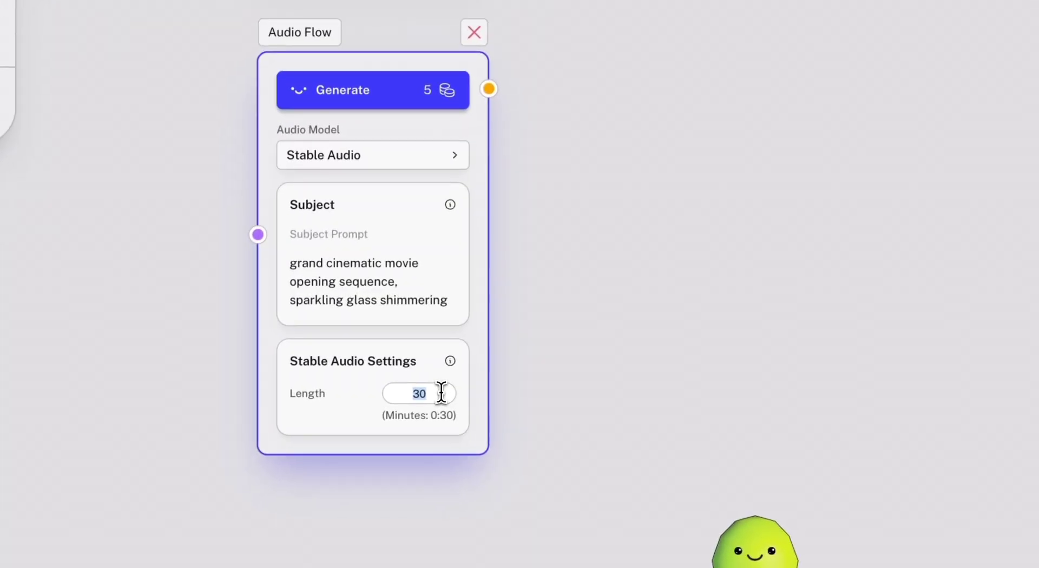
{"action": "type", "text": "5"}
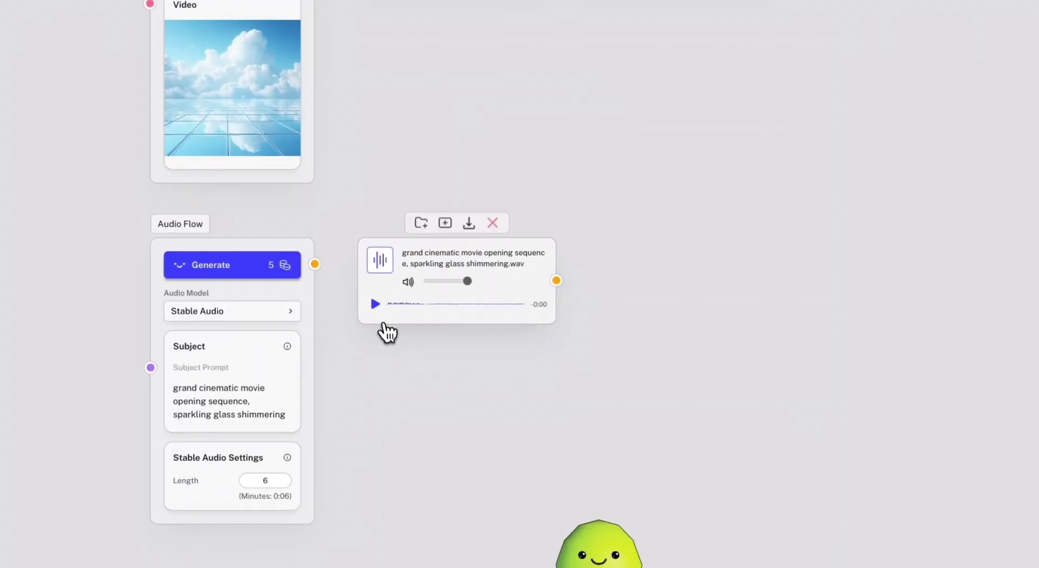
{"action": "left_click", "coordinate": [375, 303]}
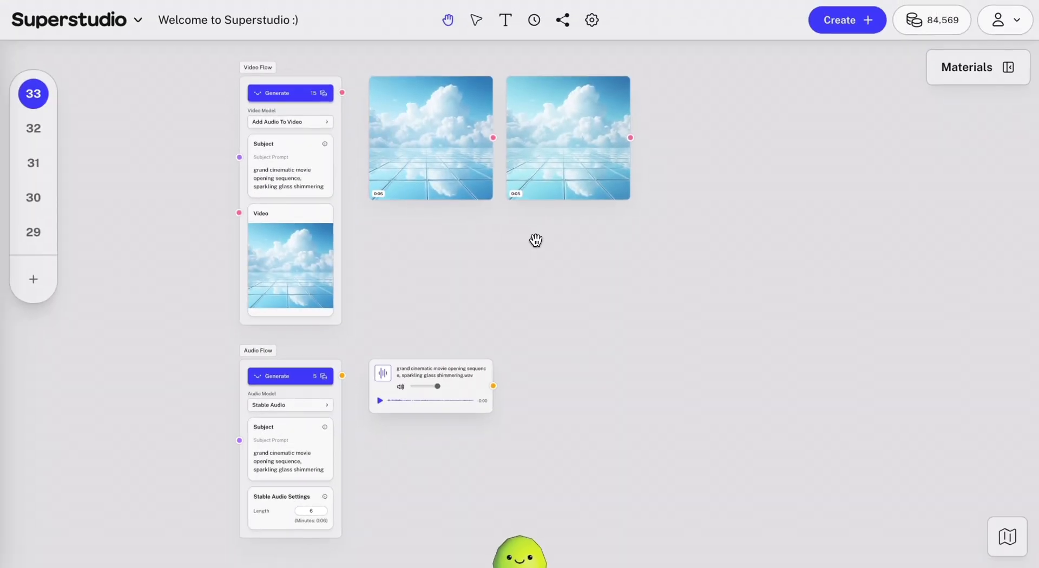
Explore the Co-create flows and view the details of ModelMaker without adding it to the canvas
{"action": "mouse_move", "coordinate": [587, 170]}
{"action": "double_click", "coordinate": [730, 280]}
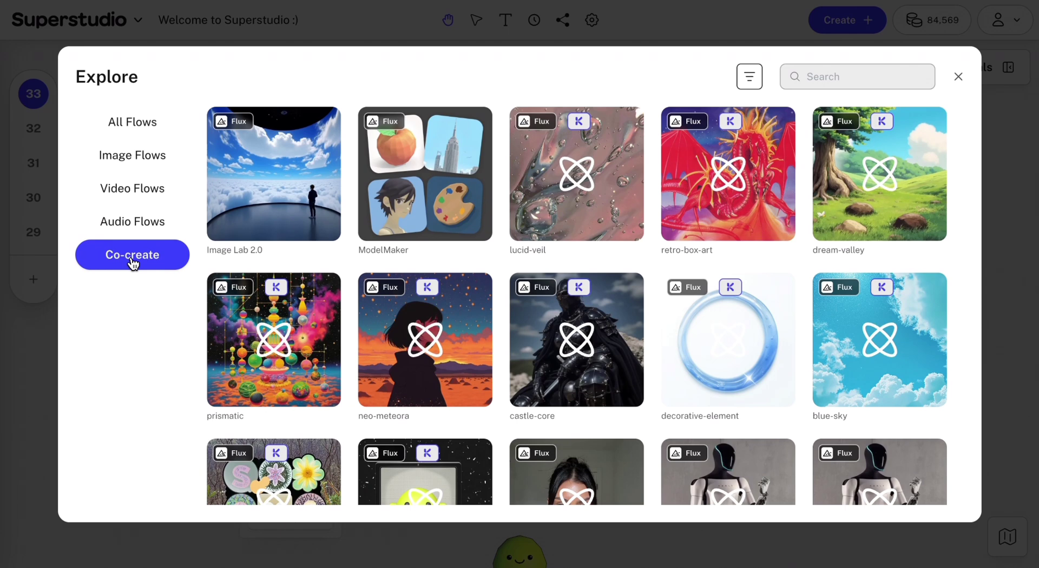
{"action": "left_click", "coordinate": [410, 205]}
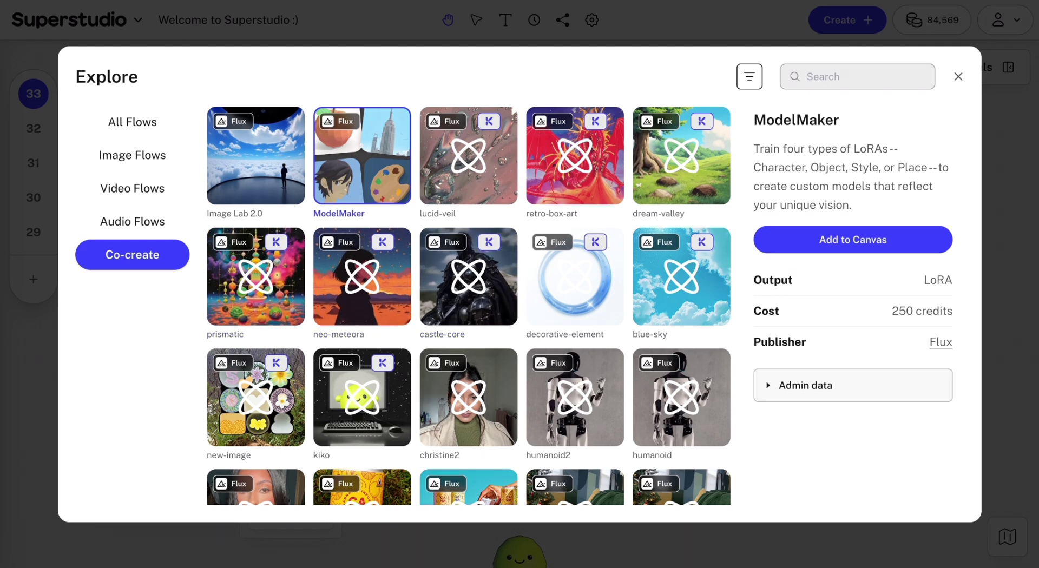
{"action": "left_click", "coordinate": [958, 76]}
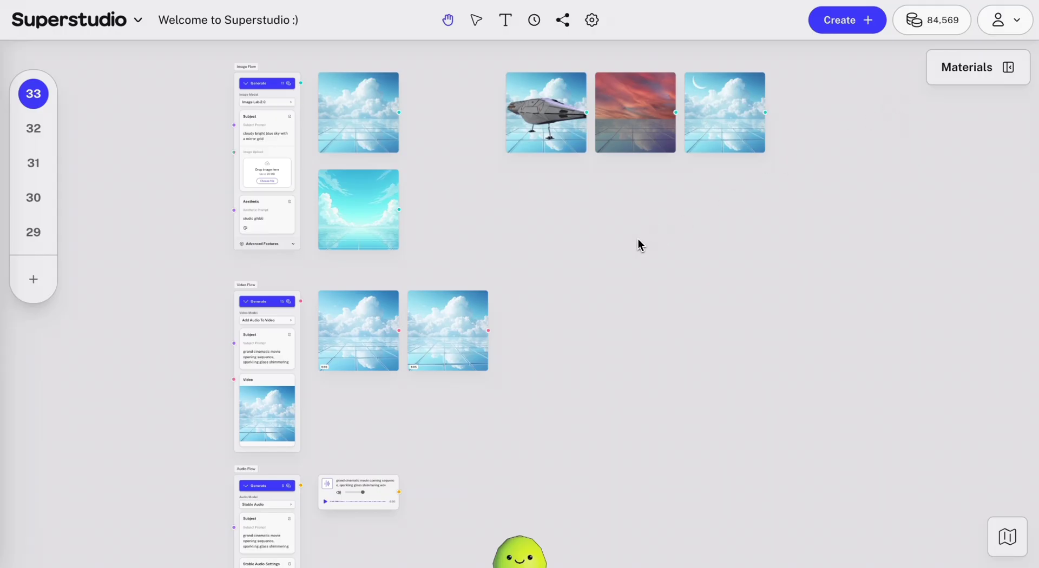
Look through the Materials library in a widened view, including its media list and filter options
{"action": "mouse_move", "coordinate": [372, 147]}
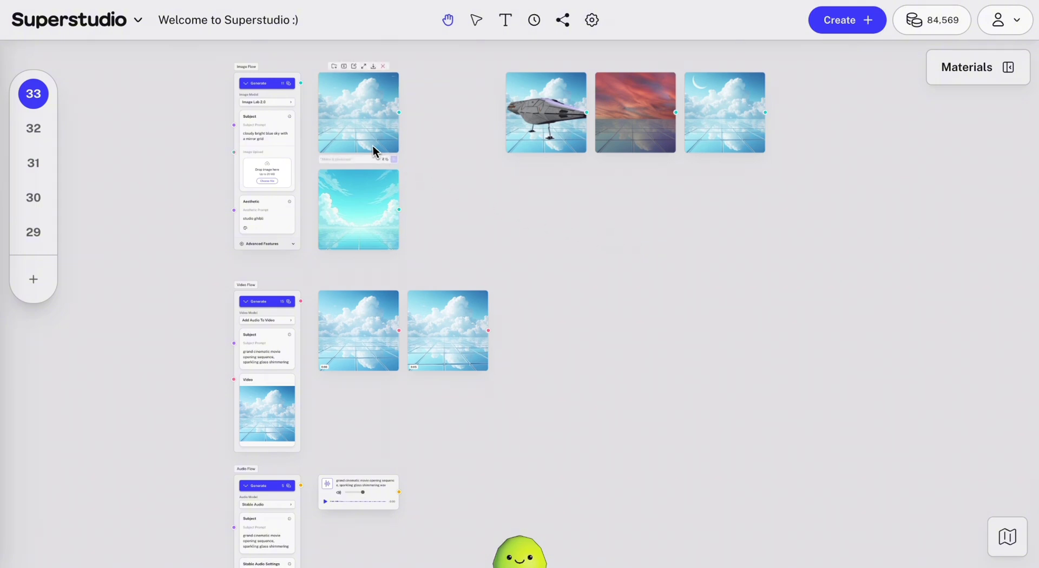
{"action": "mouse_move", "coordinate": [363, 500]}
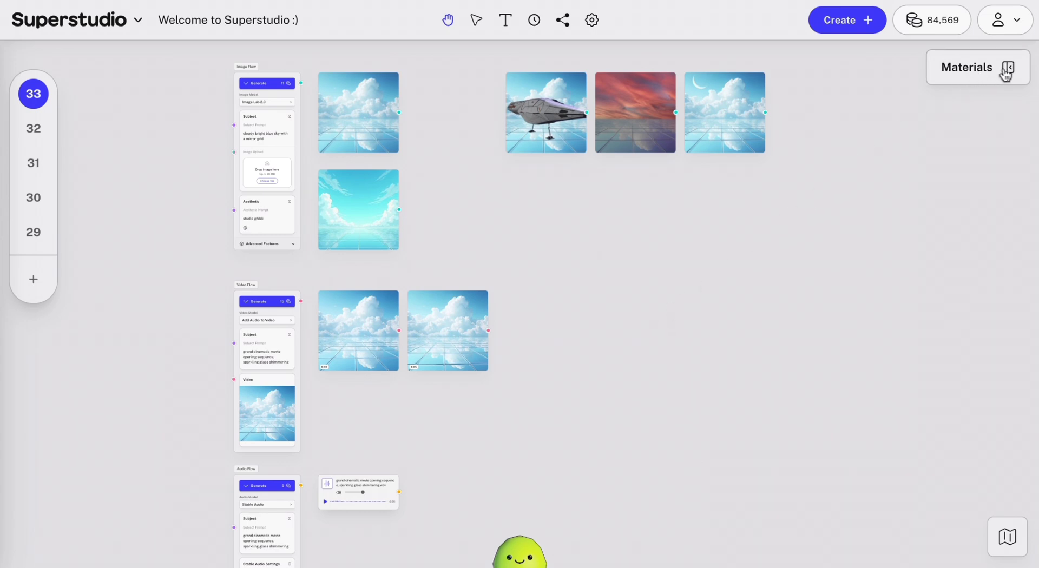
{"action": "left_click", "coordinate": [1008, 69]}
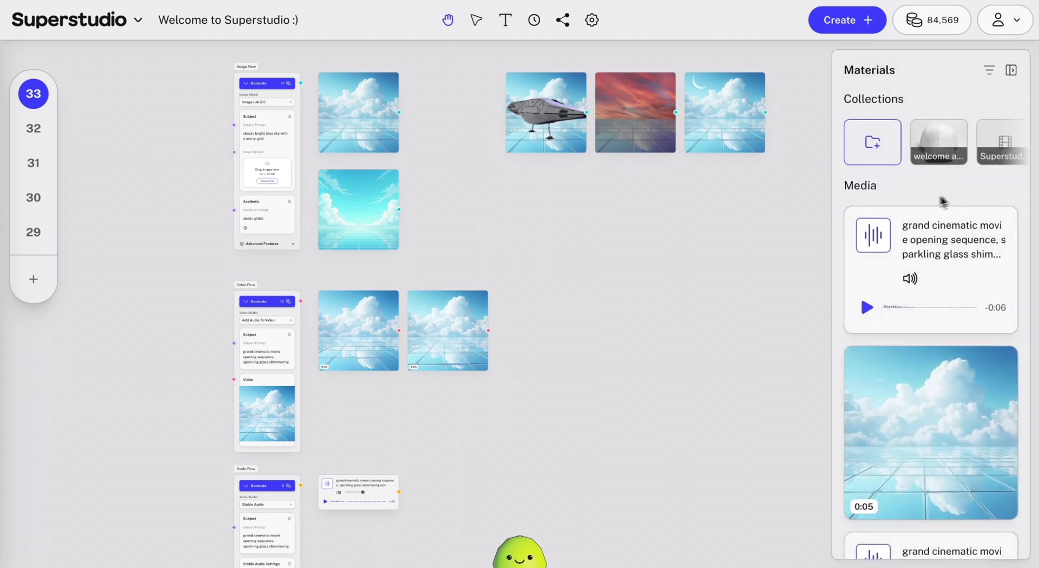
{"action": "left_click_drag", "start_coordinate": [836, 198], "coordinate": [633, 209]}
{"action": "scroll", "coordinate": [758, 244], "scroll_direction": "down", "scroll_amount": 2}
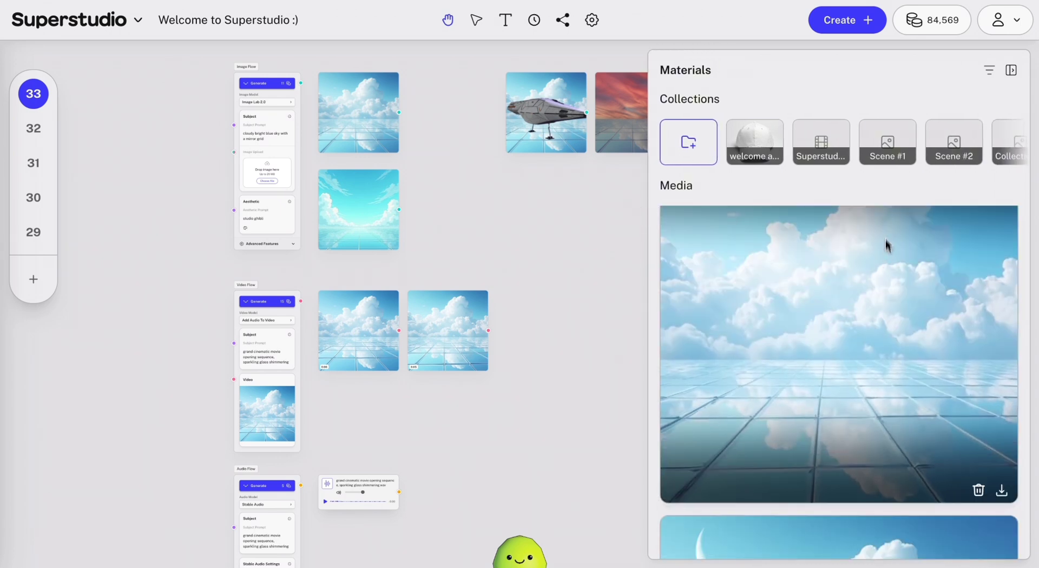
{"action": "left_click", "coordinate": [988, 71]}
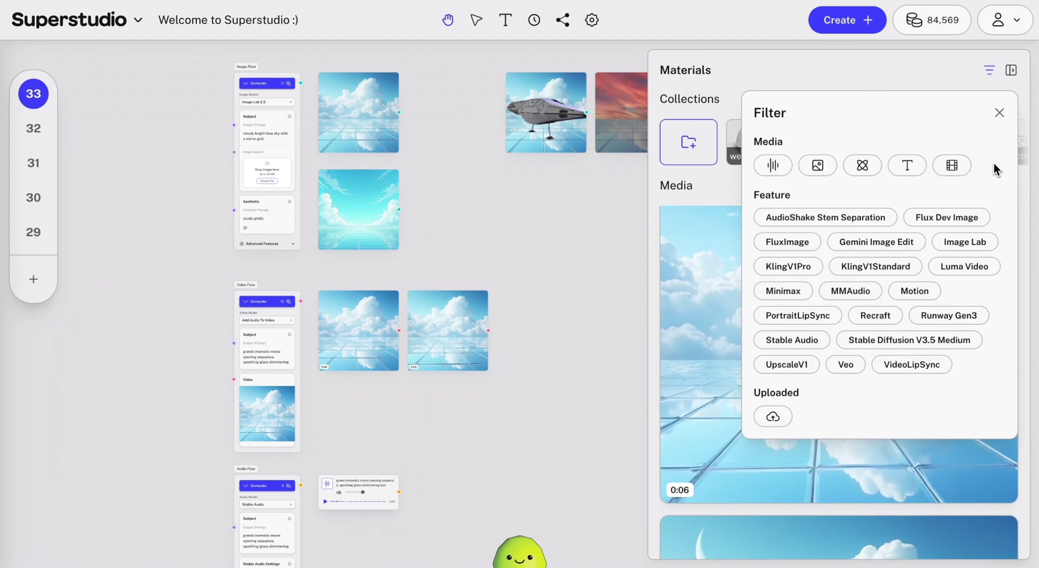
{"action": "left_click", "coordinate": [1000, 113]}
{"action": "left_click", "coordinate": [1010, 70]}
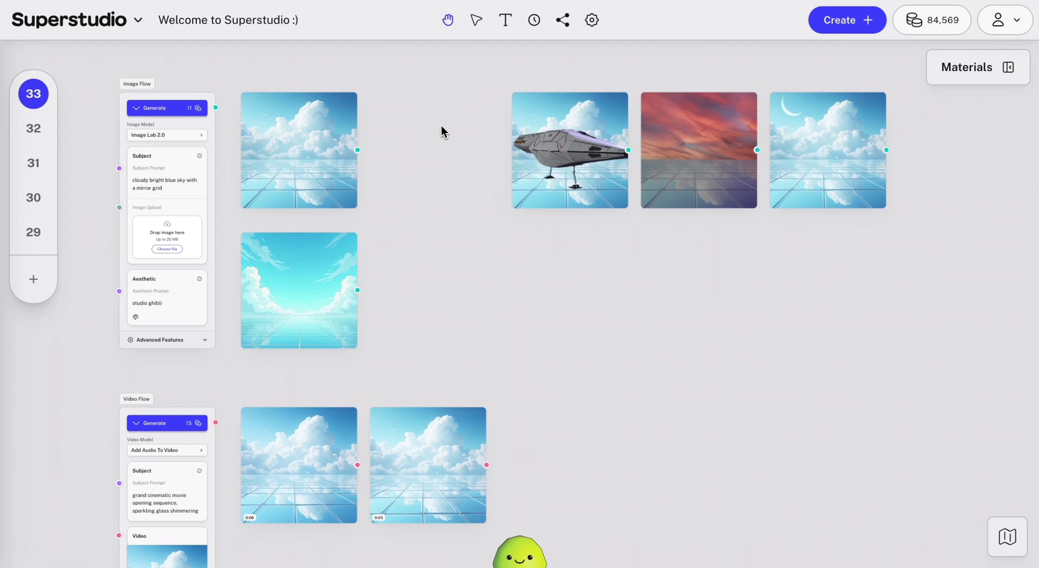
Group the five sky images beside the image flow into a new collection
{"action": "left_click", "coordinate": [476, 21]}
{"action": "left_click_drag", "start_coordinate": [858, 74], "coordinate": [281, 273]}
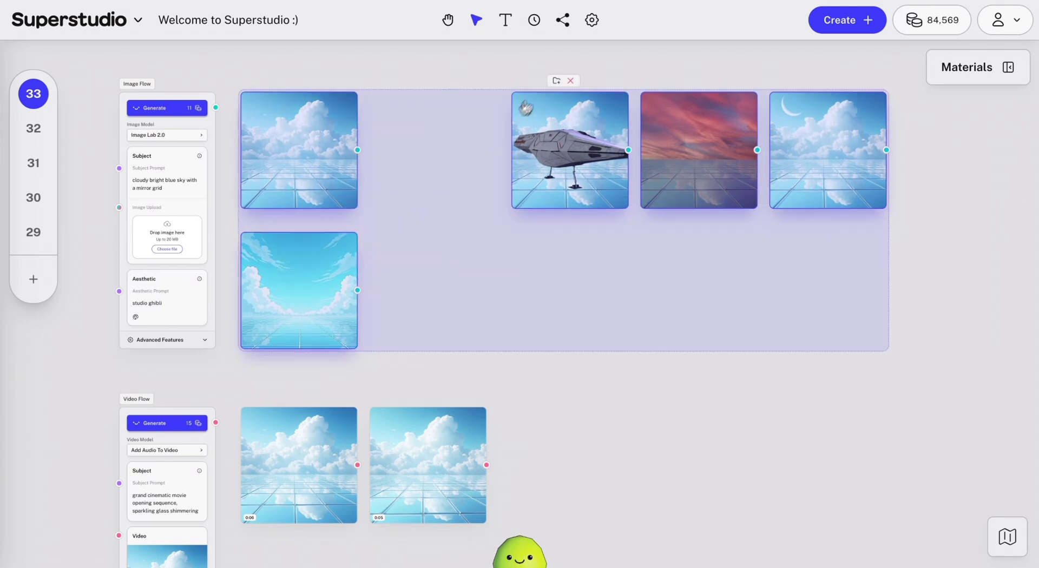
{"action": "left_click", "coordinate": [557, 83]}
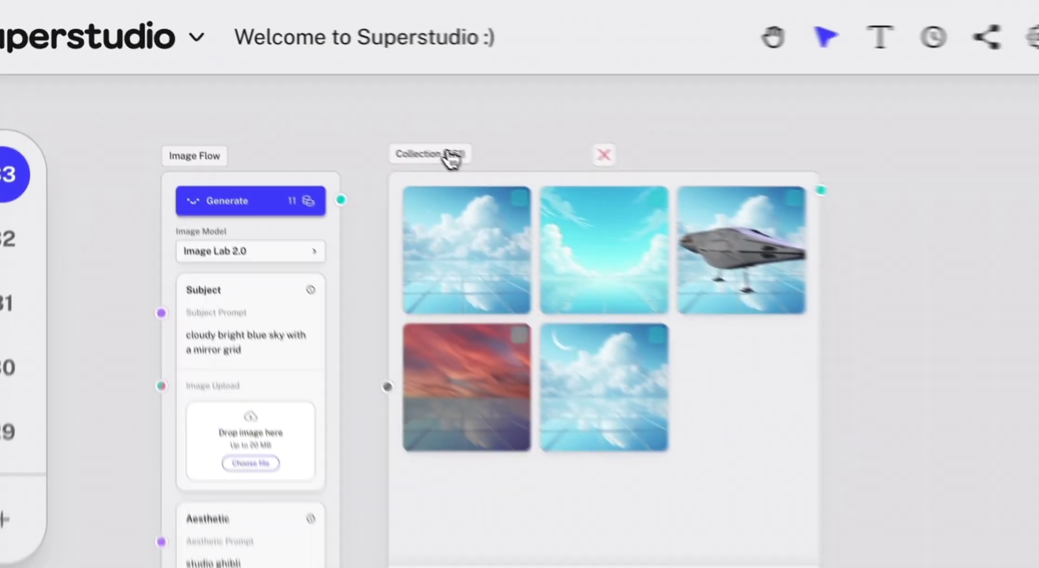
Rename the new image collection to "blue sky grid images"
{"action": "double_click", "coordinate": [277, 84]}
{"action": "type", "text": "blue sk"}
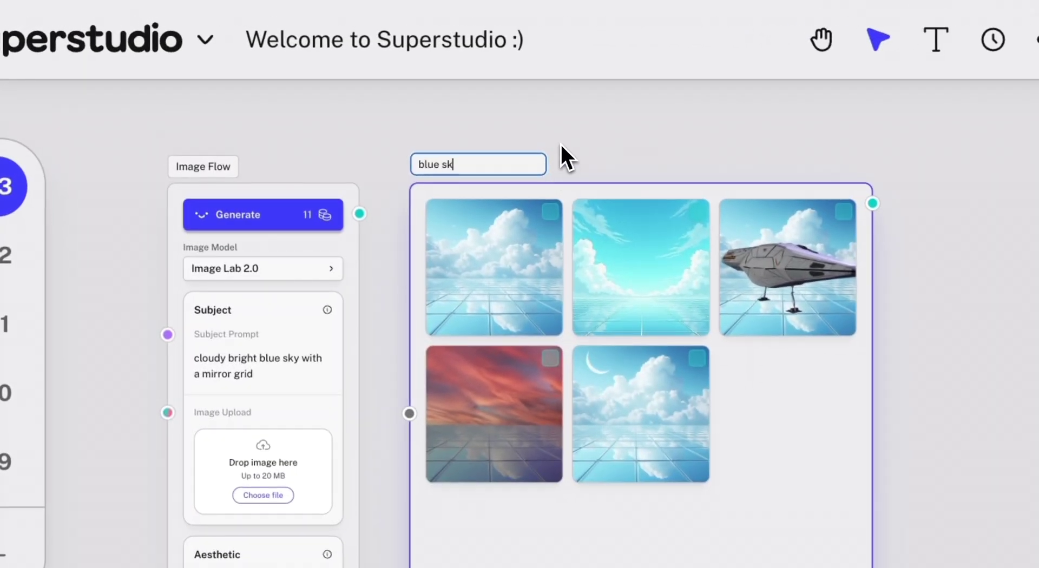
{"action": "type", "text": "y grid images"}
{"action": "key", "text": "Return"}
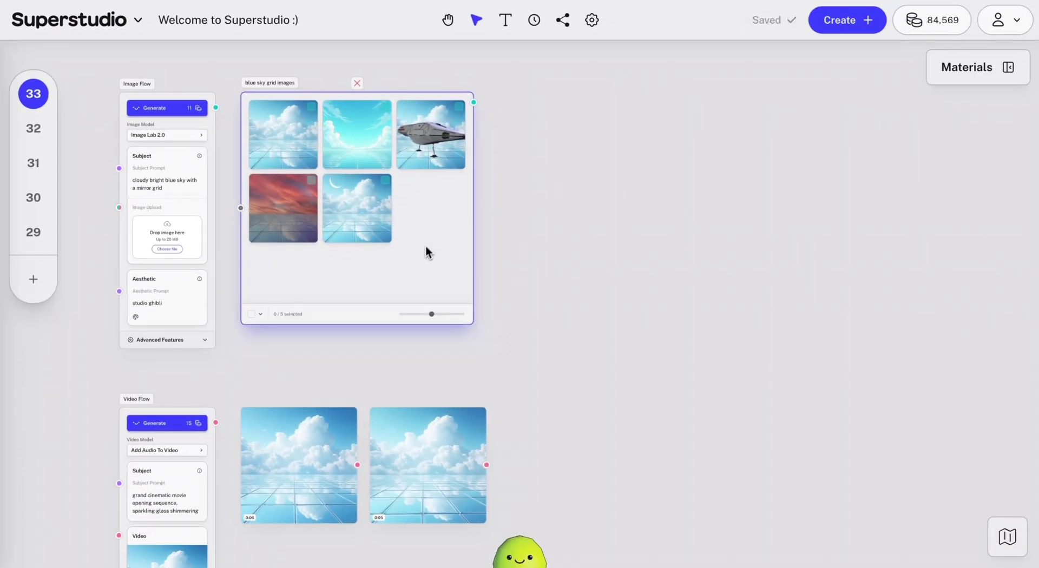
{"action": "left_click", "coordinate": [568, 250]}
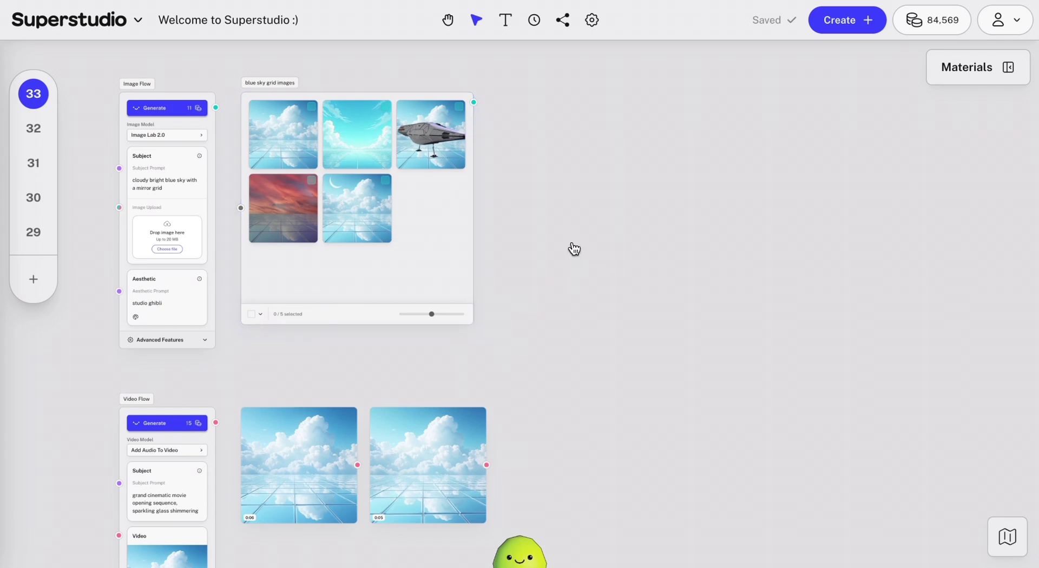
View the contents of the "blue sky grid images" collection in the Materials library
{"action": "left_click", "coordinate": [964, 73]}
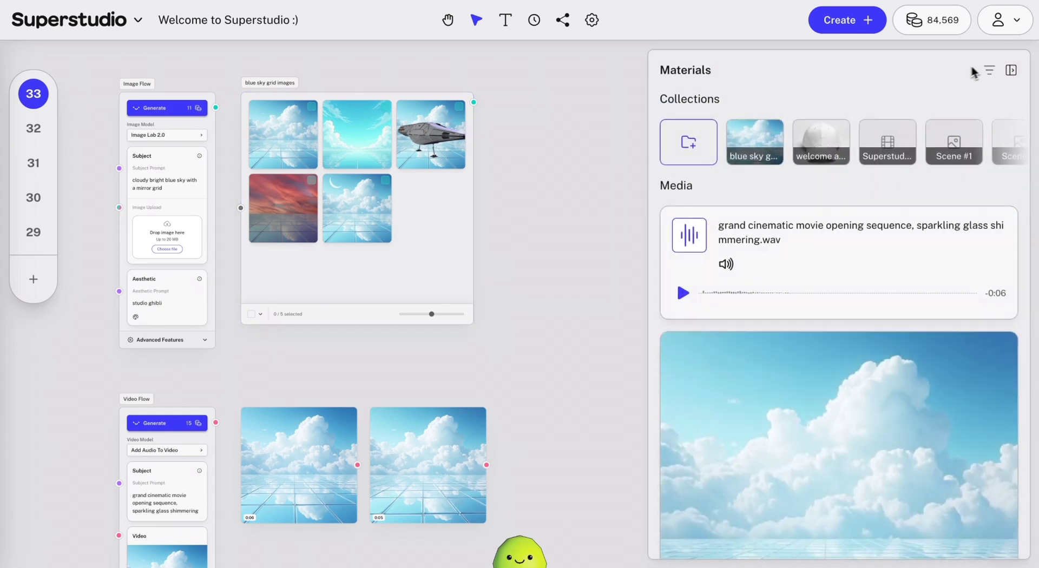
{"action": "left_click", "coordinate": [766, 131]}
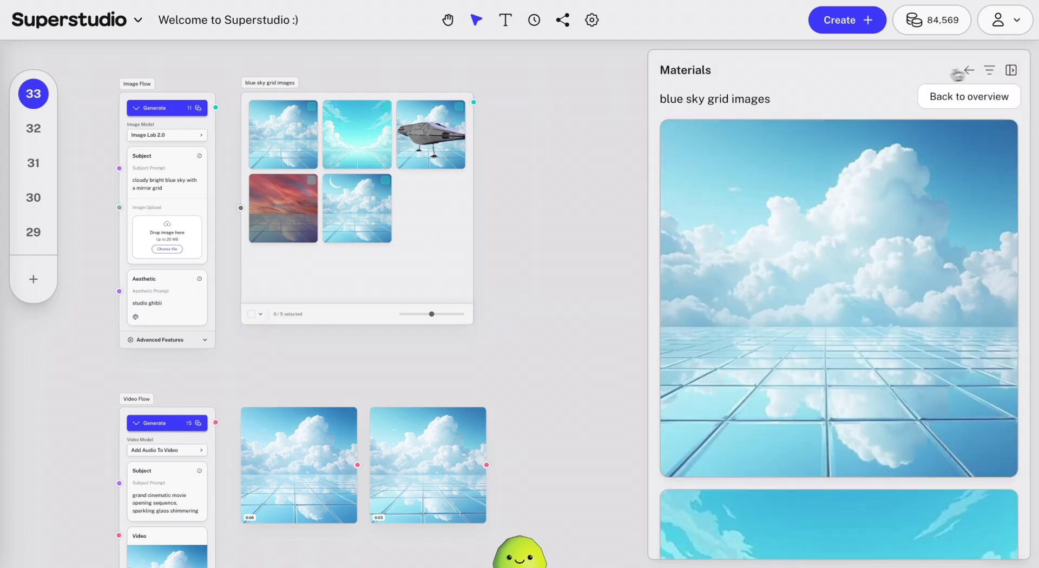
{"action": "left_click", "coordinate": [969, 70]}
{"action": "left_click", "coordinate": [1011, 70]}
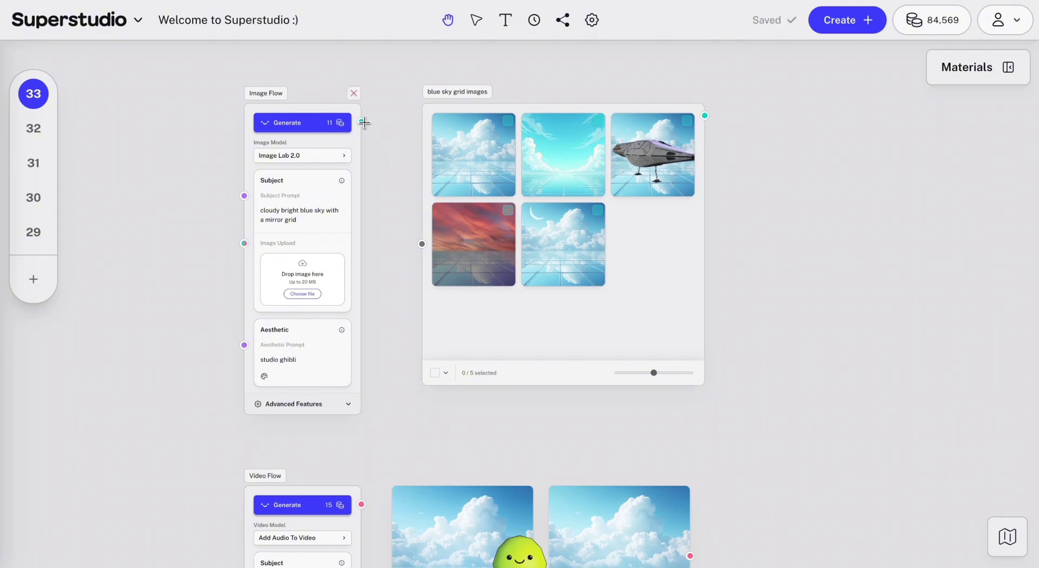
Connect the image flow's and video flow's outputs to the collection and generate two more images into it
{"action": "left_click_drag", "start_coordinate": [365, 123], "coordinate": [422, 244]}
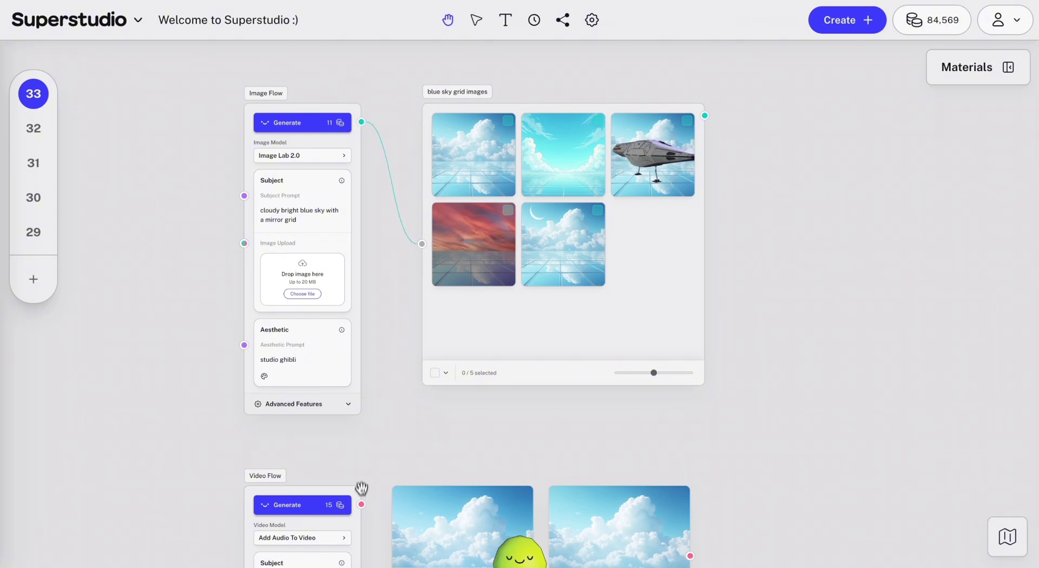
{"action": "left_click_drag", "start_coordinate": [361, 504], "coordinate": [422, 244]}
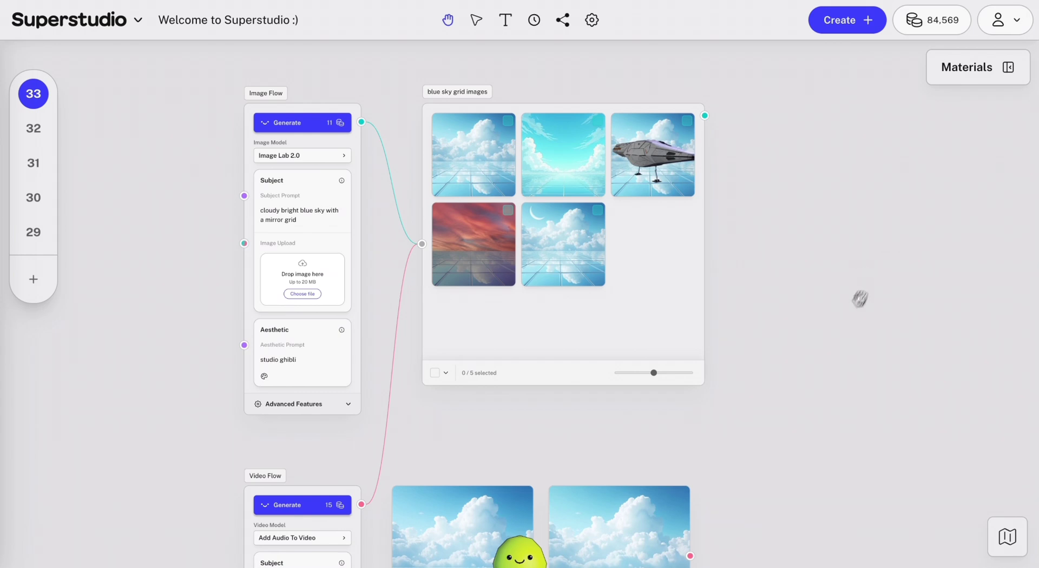
{"action": "left_click", "coordinate": [311, 125]}
{"action": "left_click", "coordinate": [311, 125]}
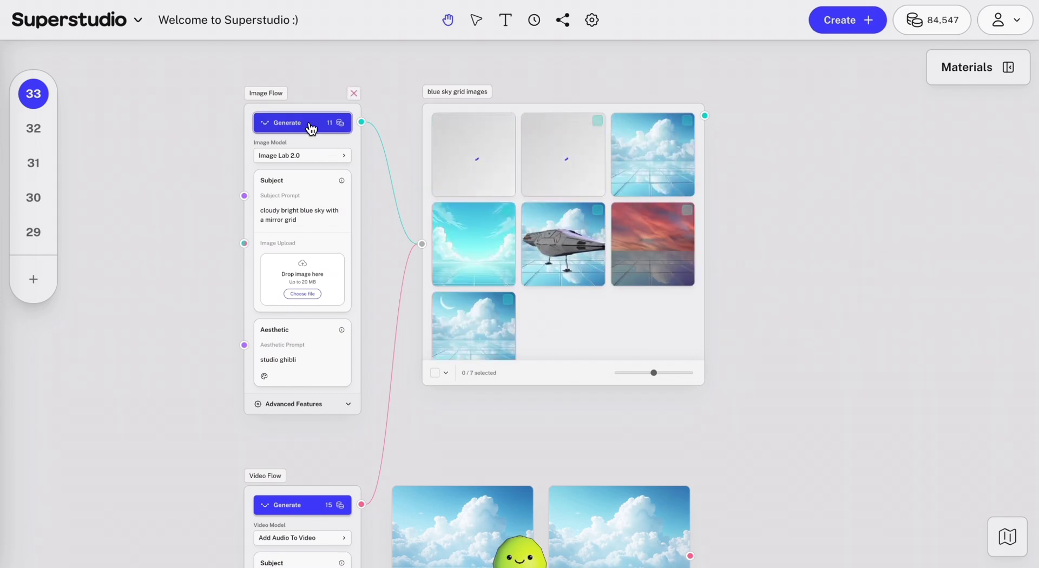
Set the image flow's aesthetic to Meteora Watercolour and generate another image into the collection
{"action": "left_click", "coordinate": [264, 377]}
{"action": "left_click", "coordinate": [395, 379]}
{"action": "left_click", "coordinate": [325, 125]}
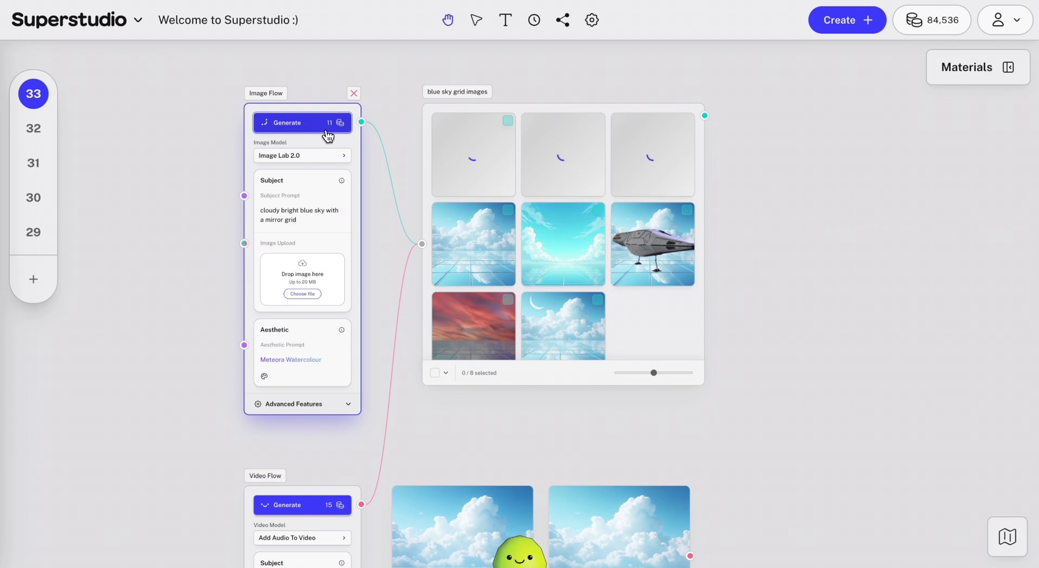
{"action": "scroll", "coordinate": [845, 368], "scroll_direction": "down", "scroll_amount": 3}
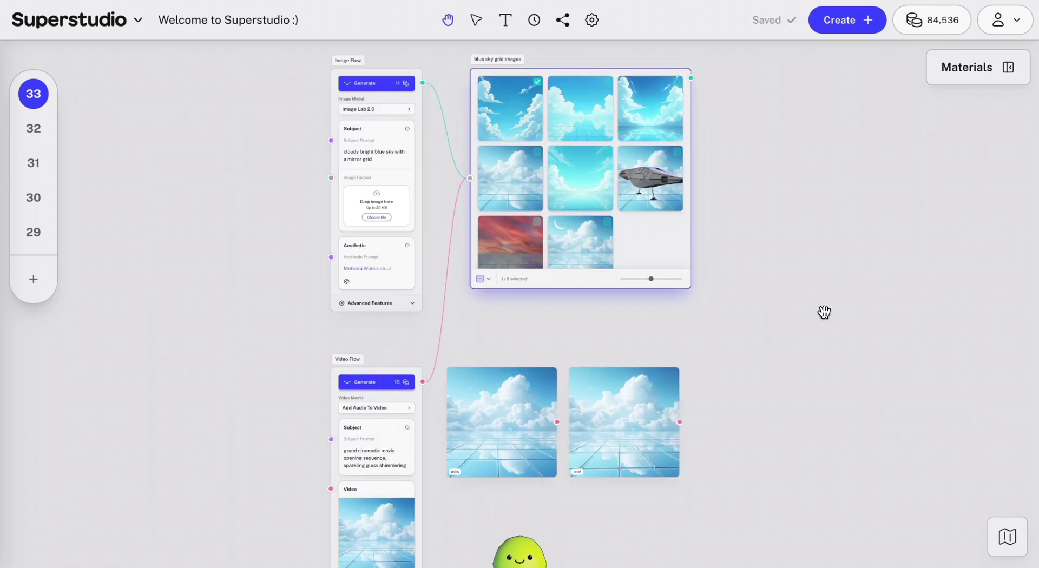